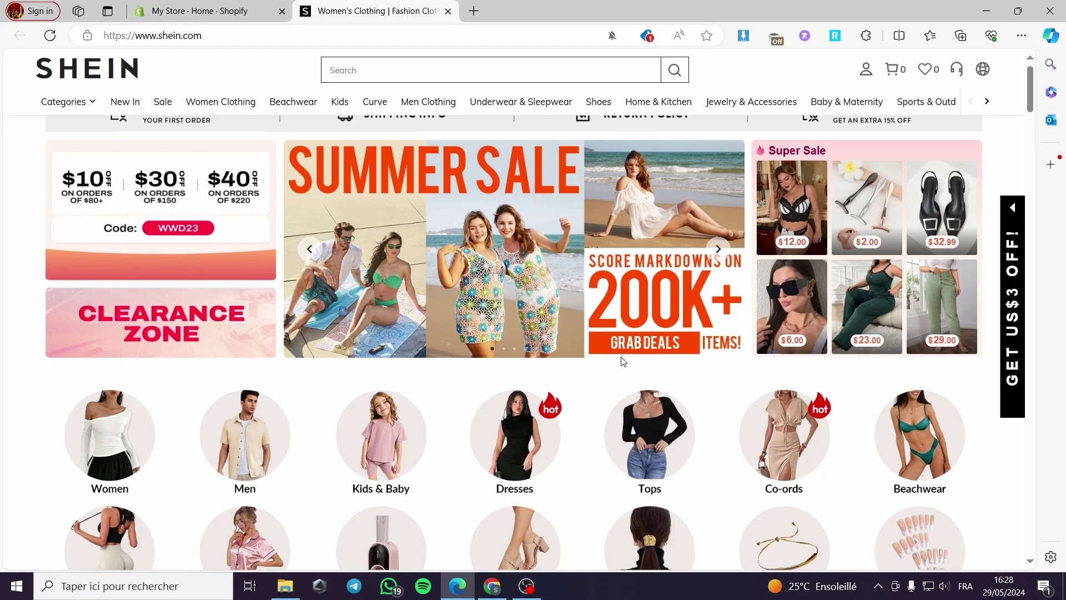
Look over the categories and deals on the SHEIN homepage and the home dashboard of the Shopify store
scroll(555, 350, "down", 10)
scroll(644, 398, "down", 5)
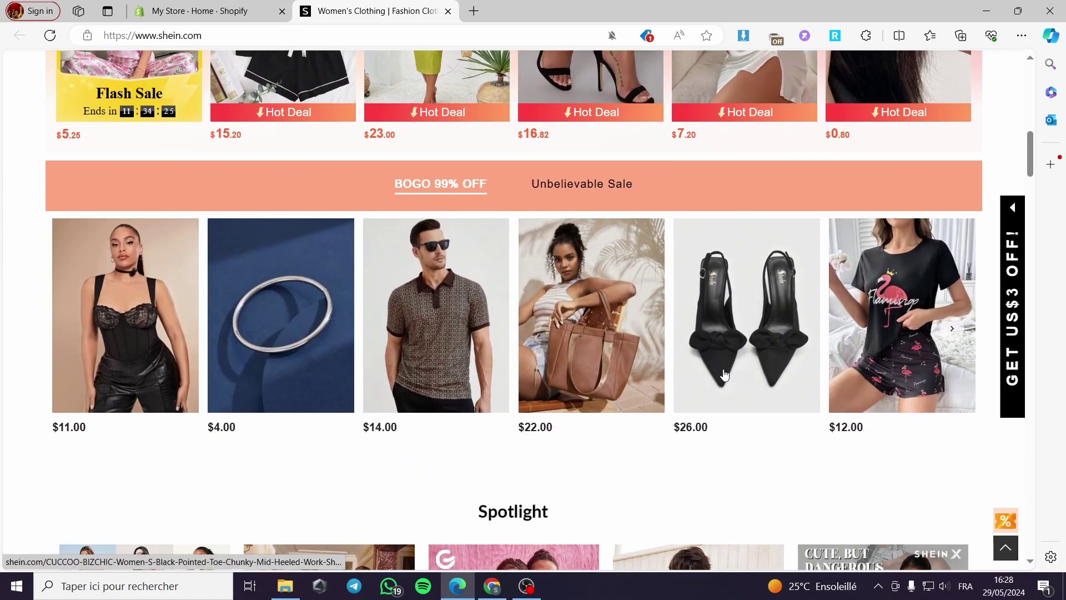
scroll(681, 389, "down", 8)
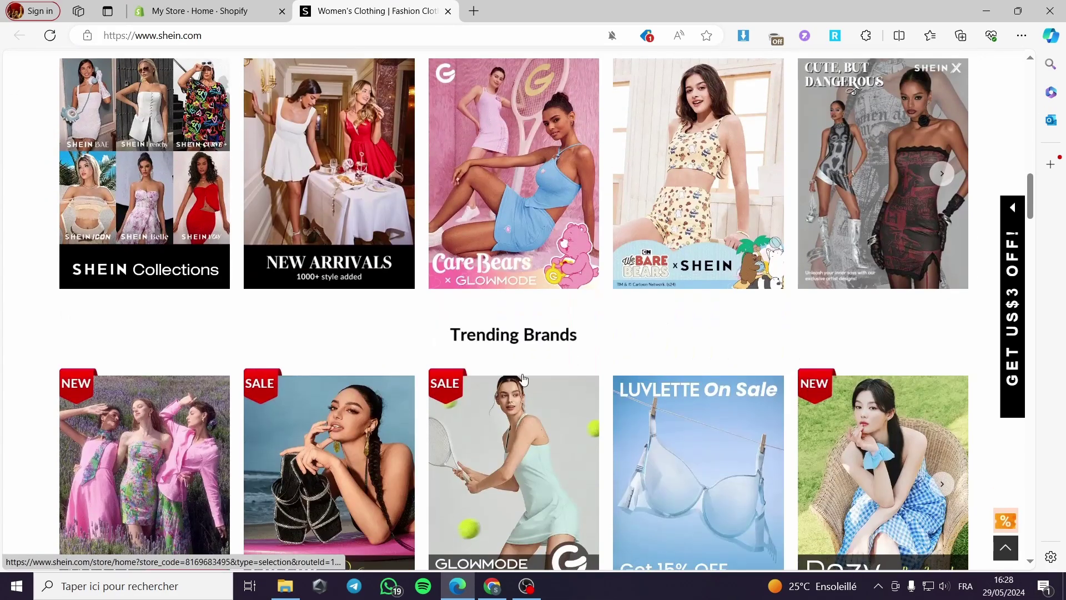
scroll(601, 398, "up", 18)
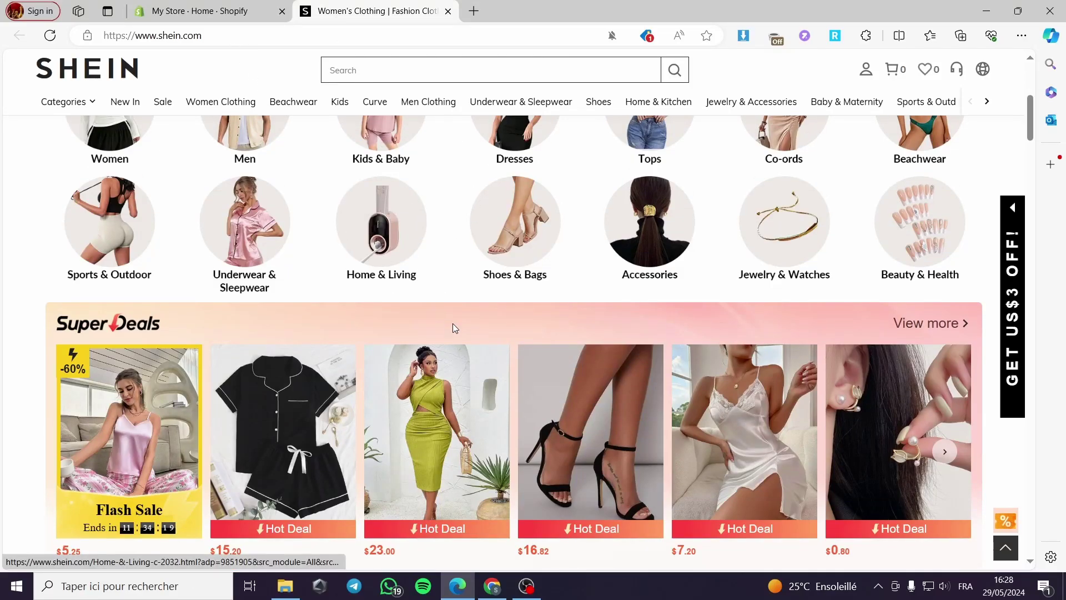
scroll(569, 326, "down", 4)
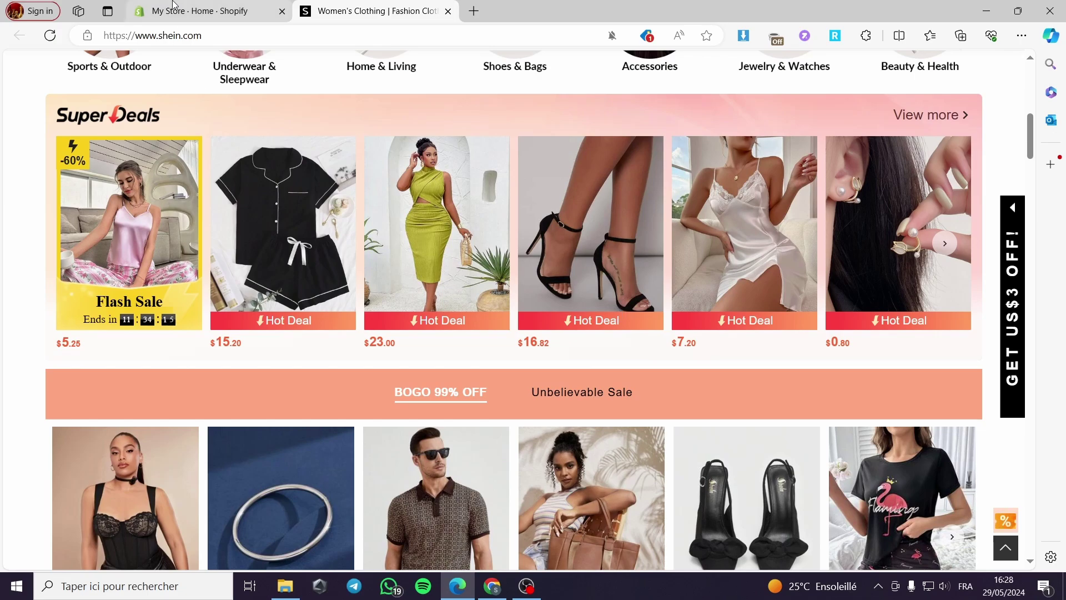
left_click(206, 11)
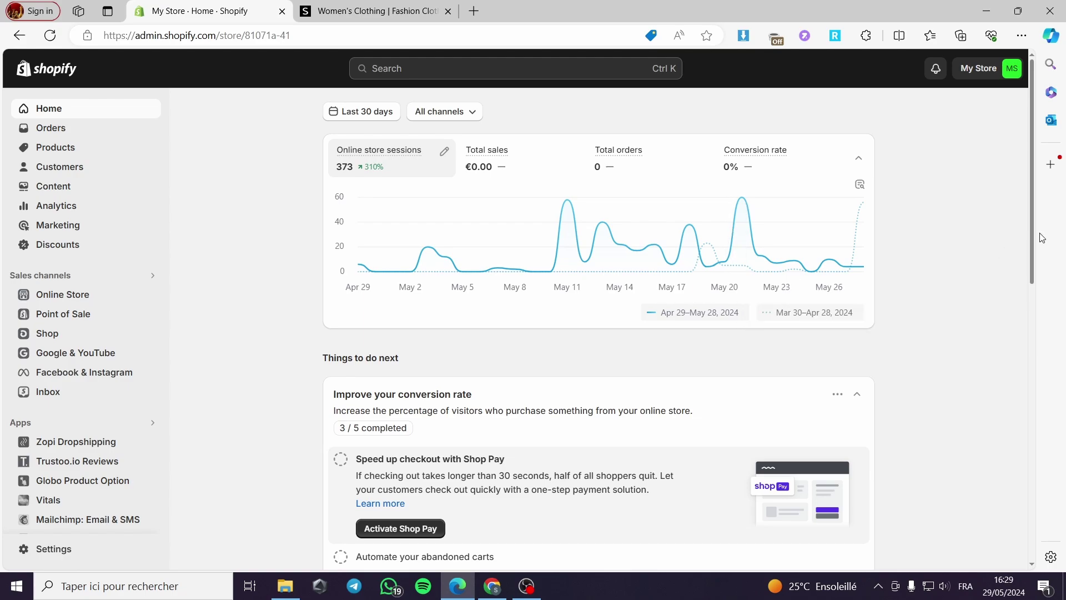
left_click(379, 8)
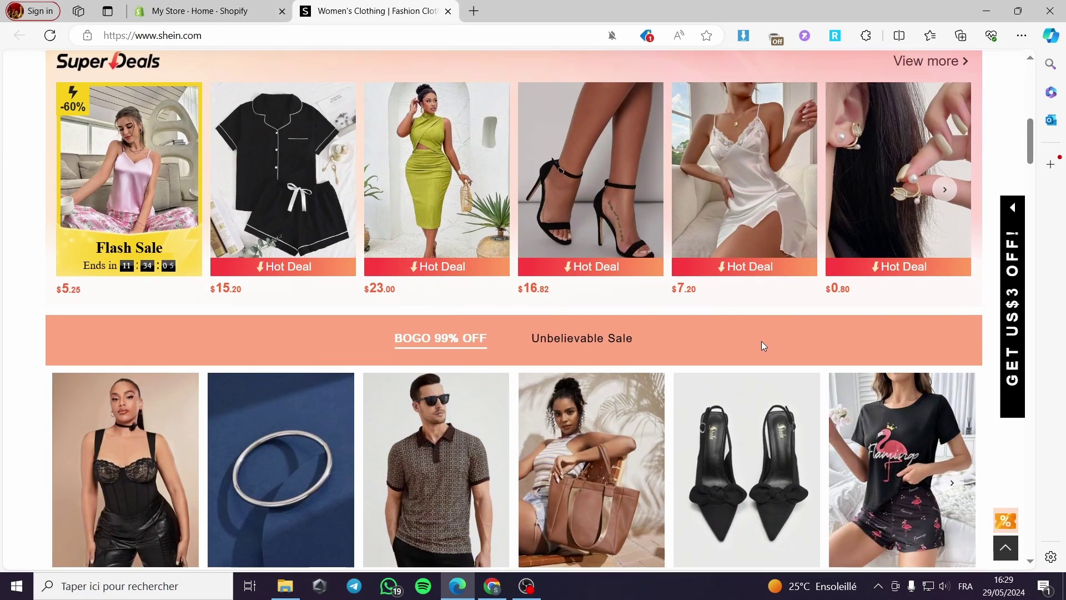
scroll(755, 327, "up", 4)
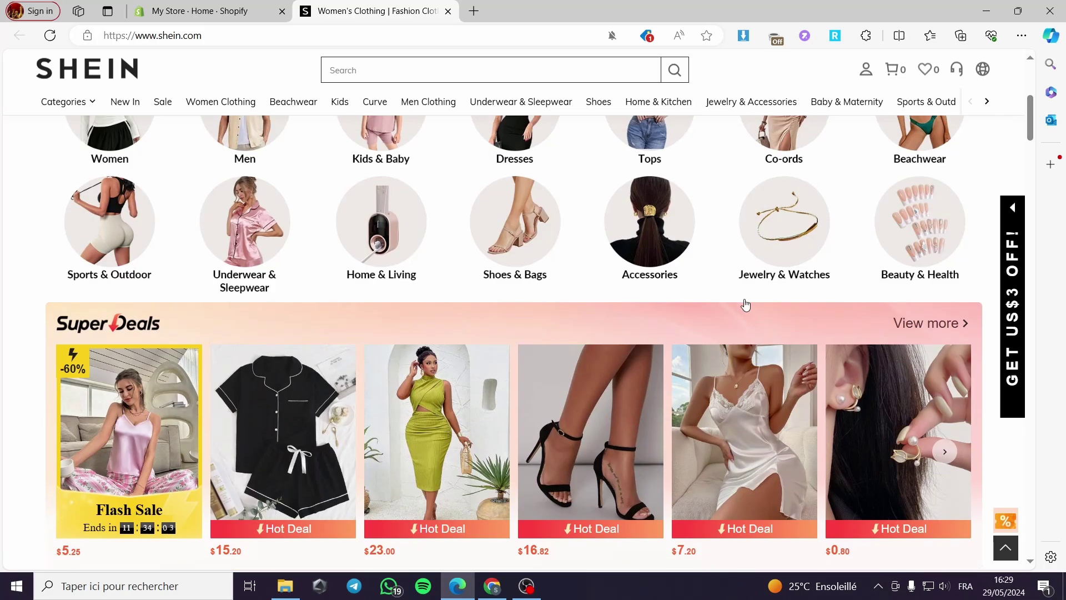
scroll(746, 304, "up", 5)
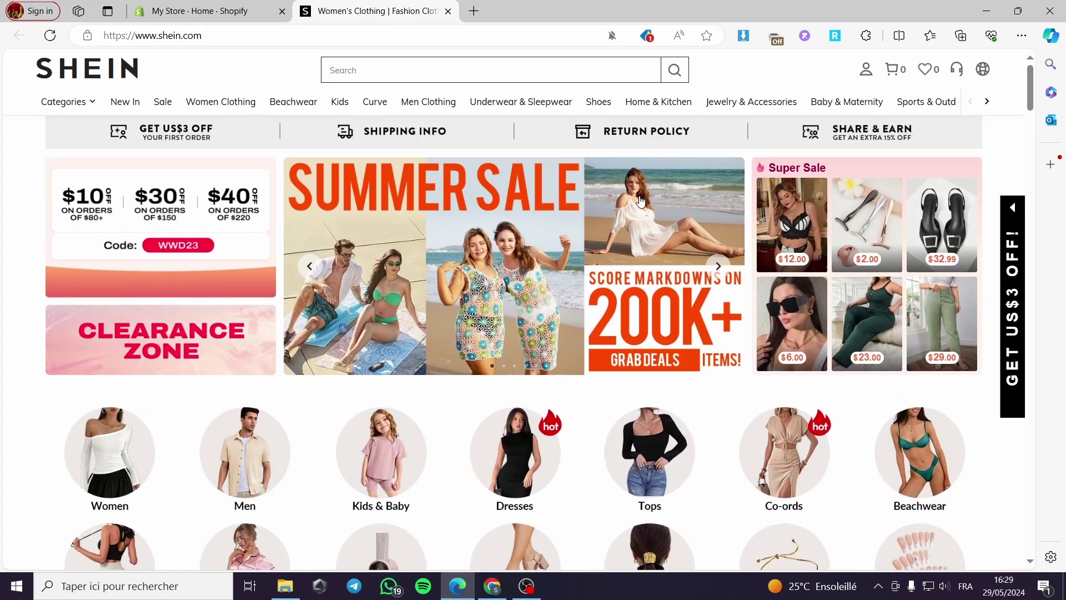
left_click(230, 12)
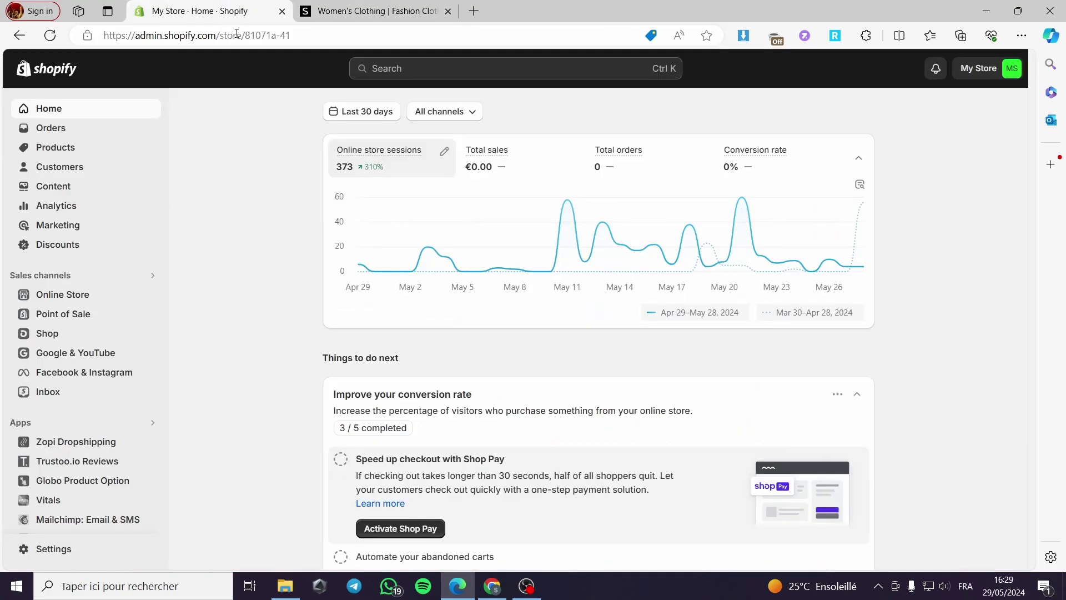
mouse_move(351, 277)
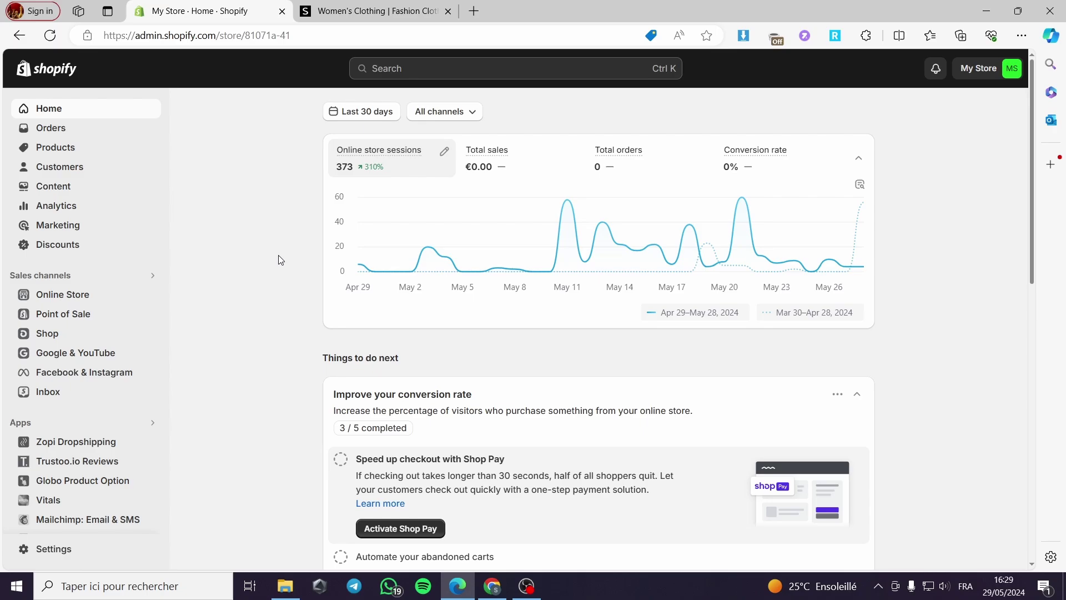
On SHEIN, open the BOGO 99% OFF promotion and its CUCCOO BIZCHIC black pointed toe shoes product page
left_click(378, 6)
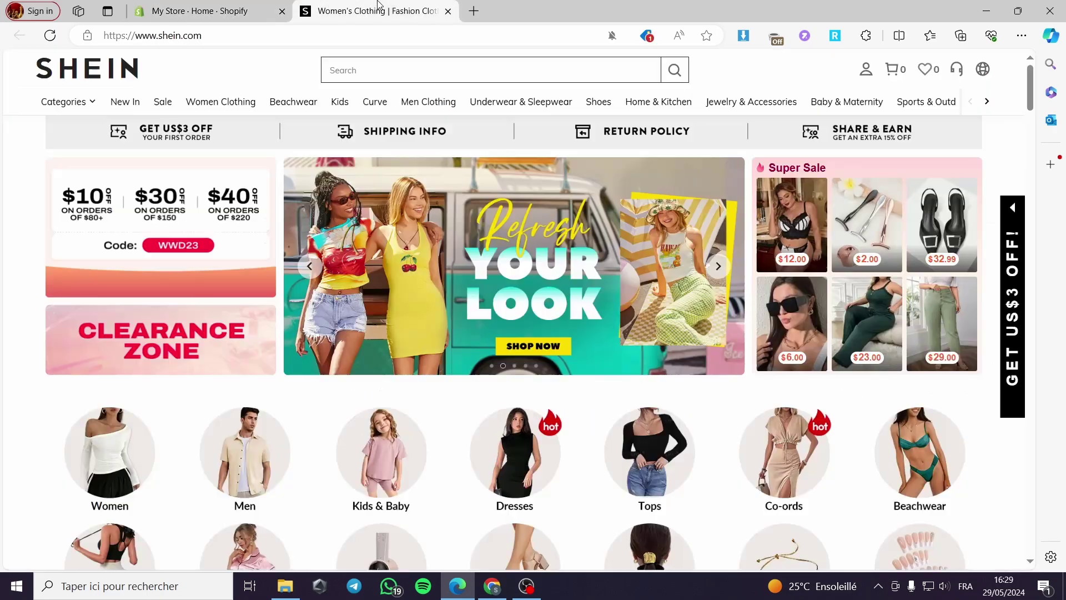
scroll(518, 409, "down", 13)
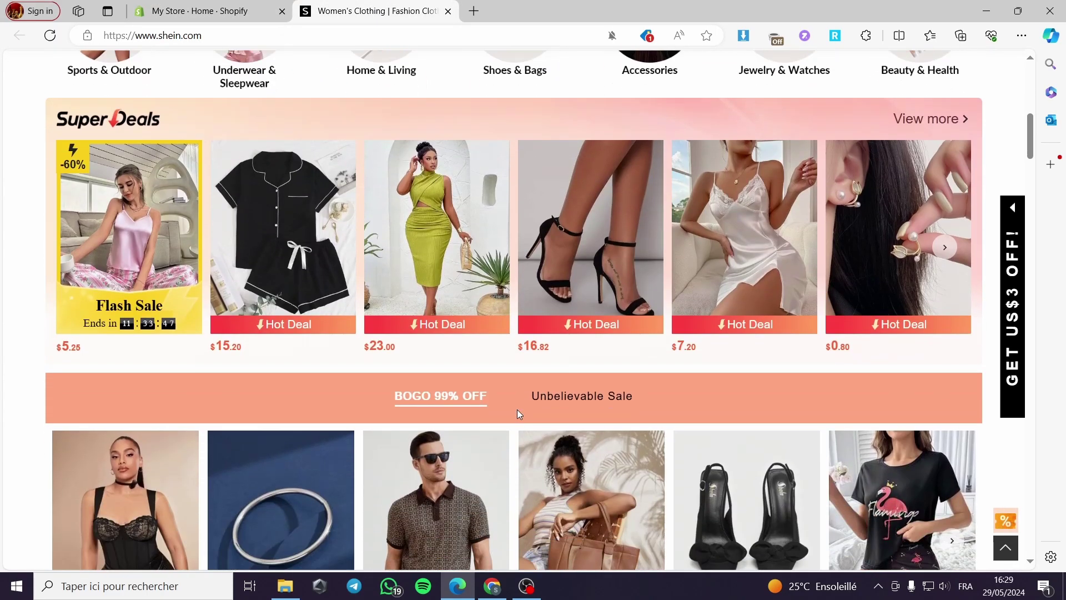
scroll(518, 408, "down", 5)
scroll(600, 314, "up", 5)
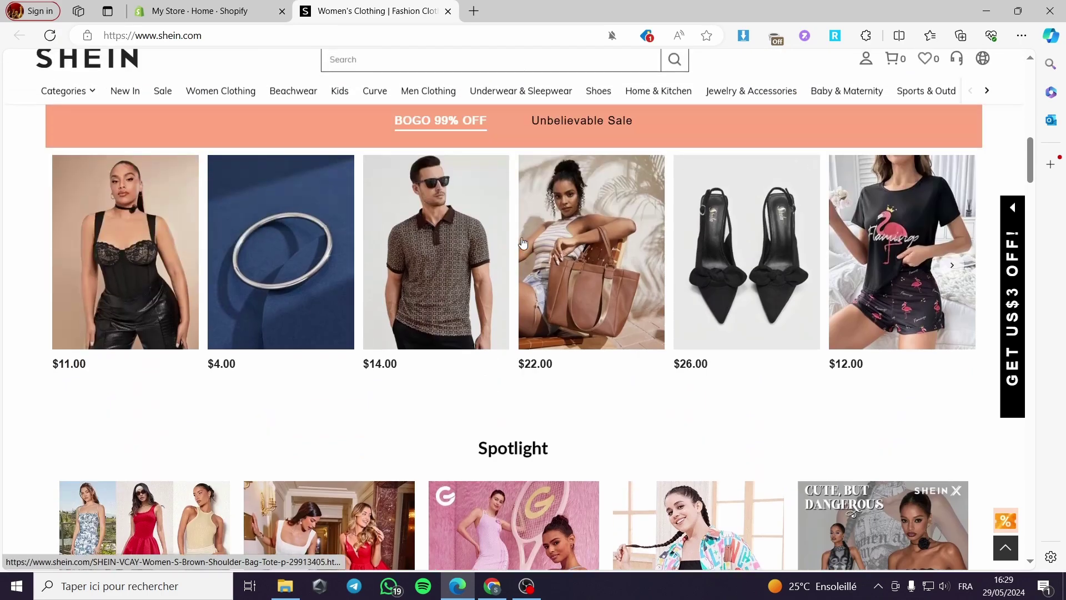
left_click(780, 371)
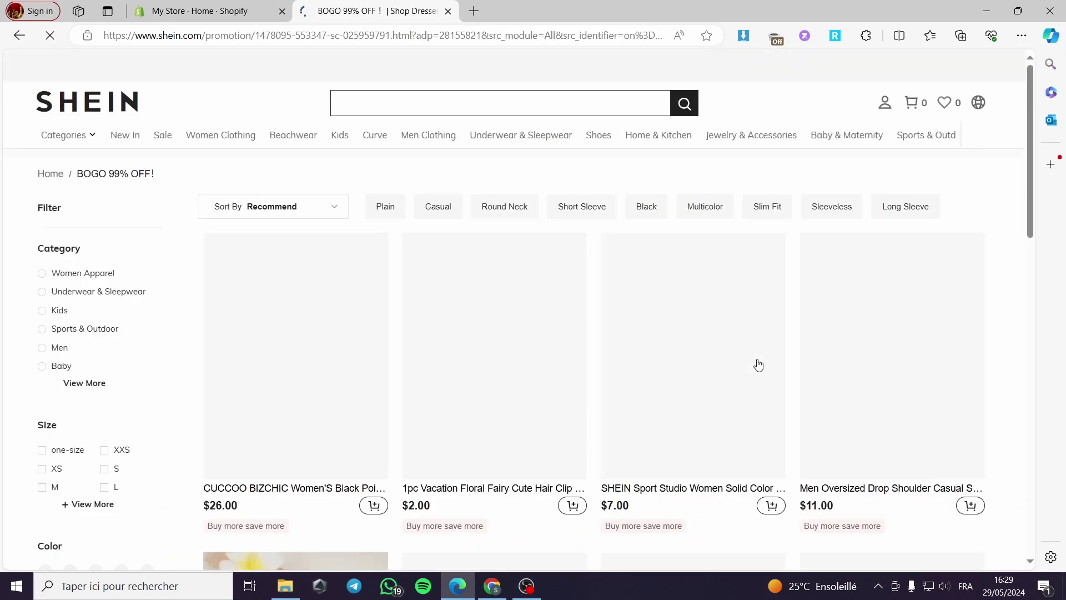
left_click(309, 348)
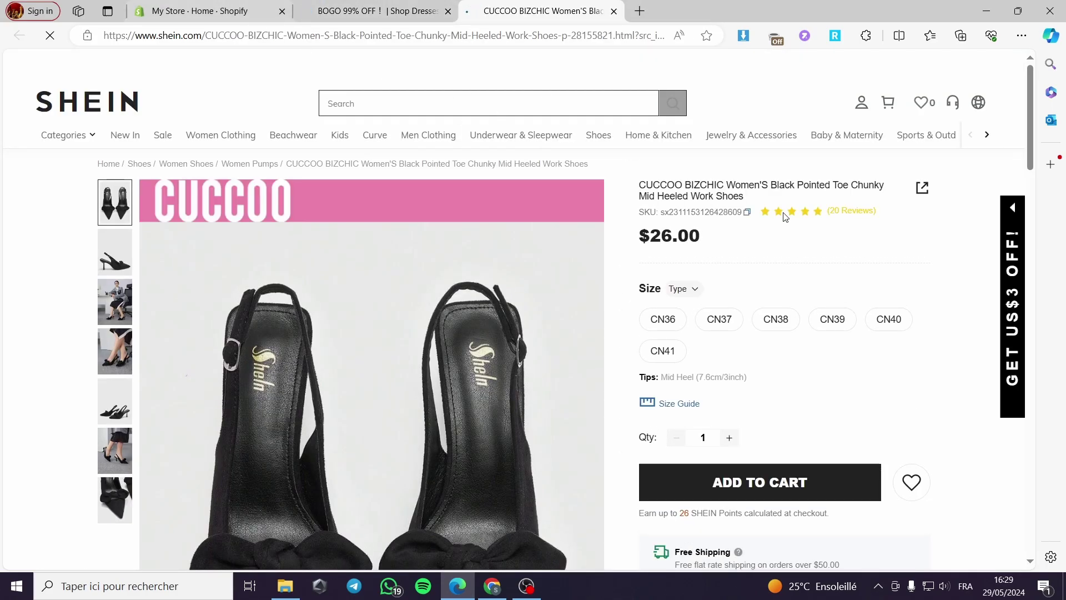
Start a new Shopify product and copy "CUCCOO BIZCHIC Women'S Black Pointed Toe" from the SHEIN listing into its title
left_click(169, 7)
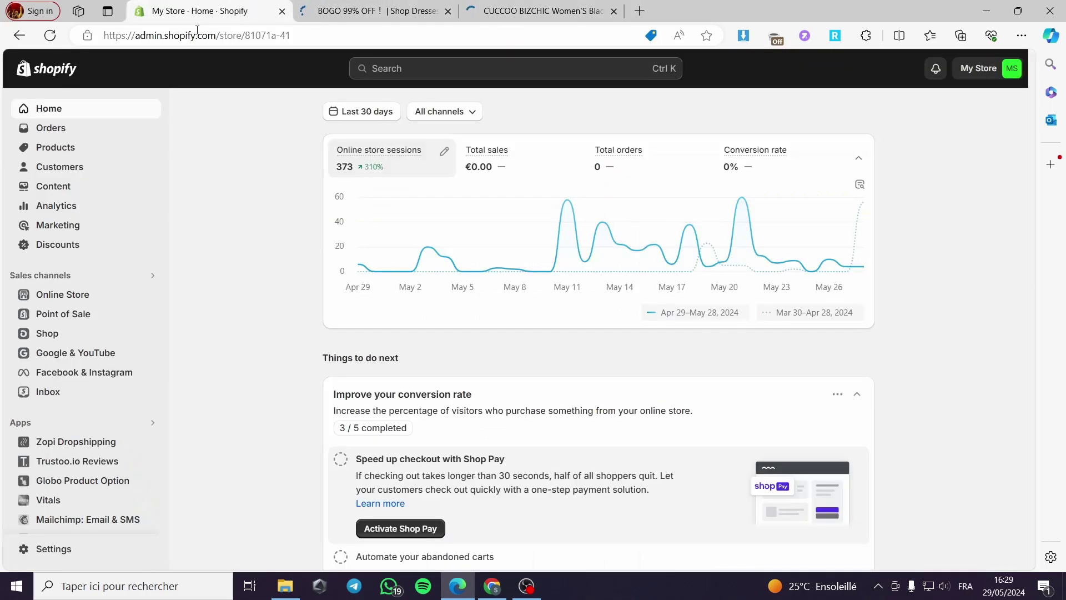
left_click(58, 149)
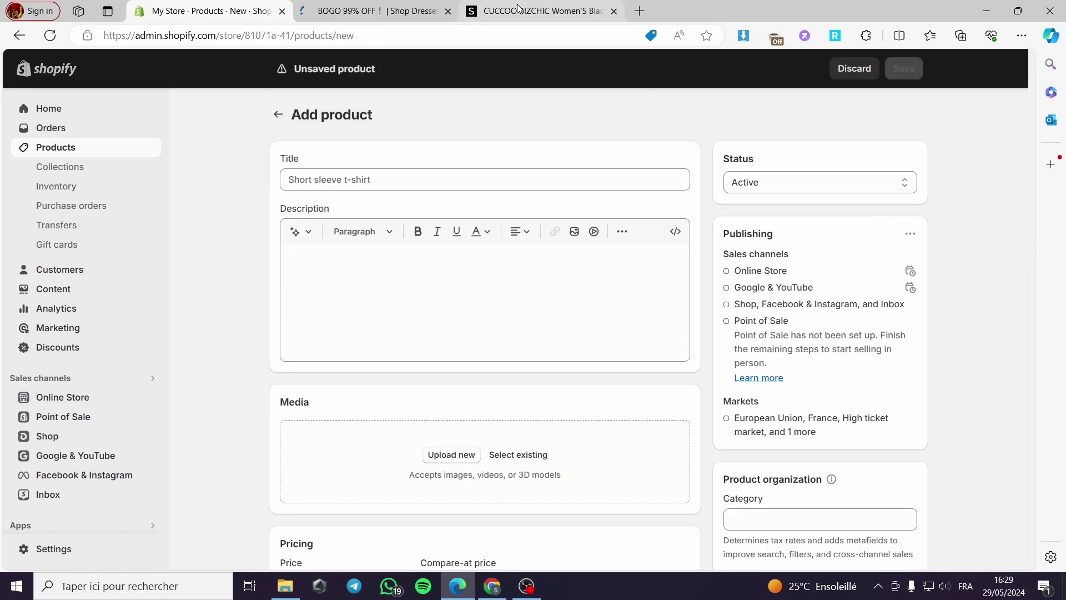
left_click(522, 11)
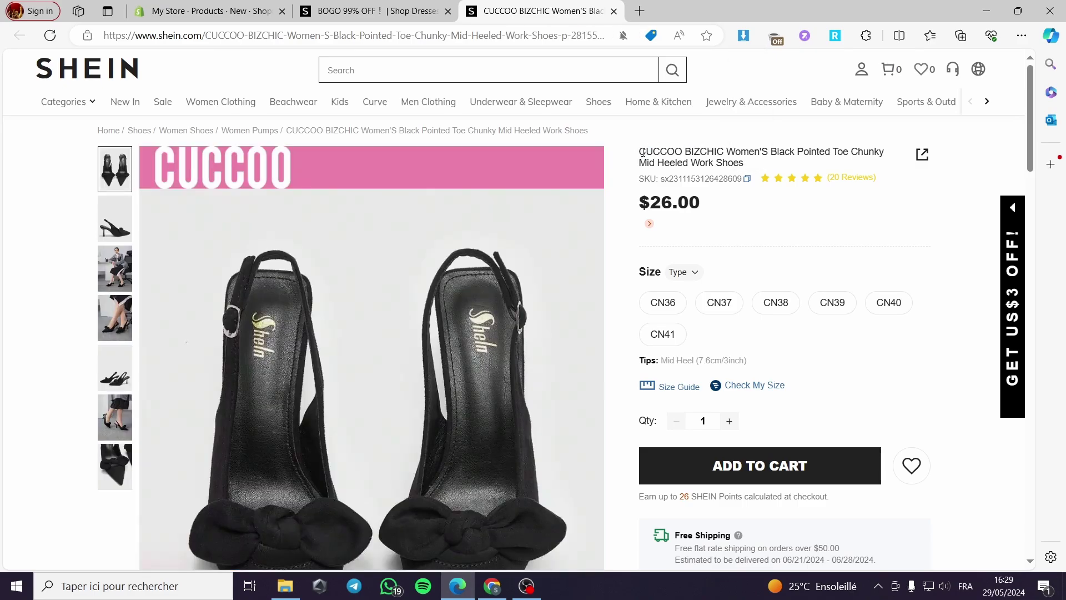
left_click_drag(636, 156, 854, 151)
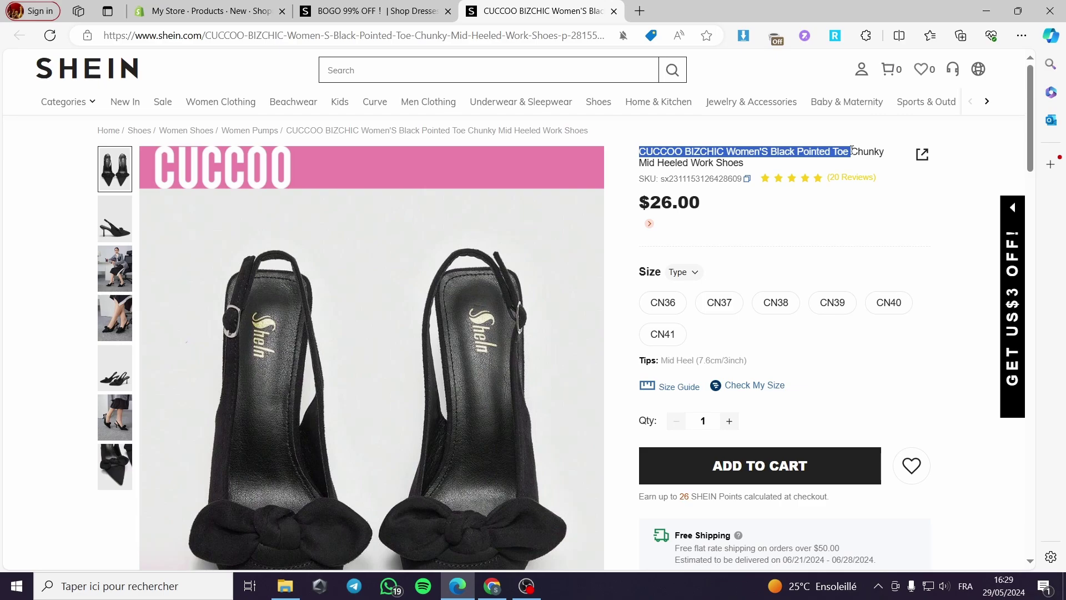
right_click(852, 151)
left_click(855, 162)
left_click(211, 10)
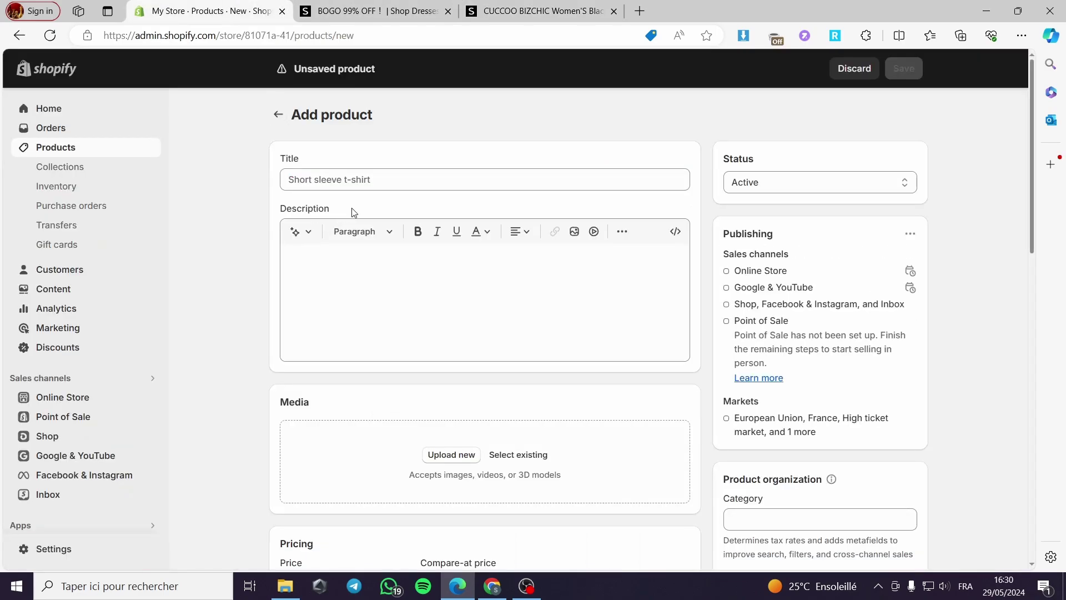
left_click(377, 186)
key("ctrl+v")
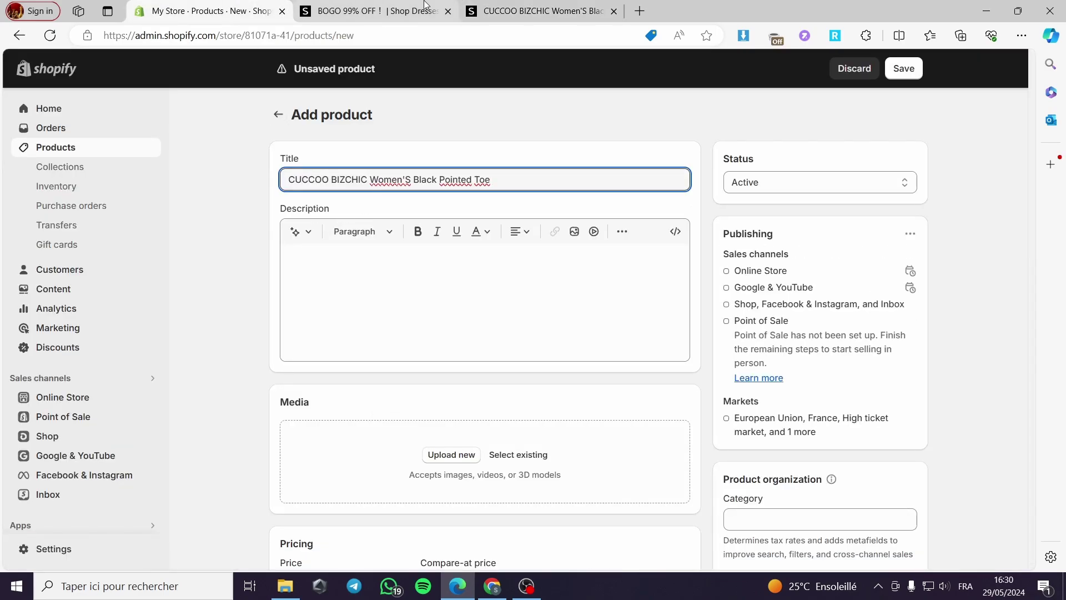
Copy the color, heel height, upper material and lining material details from the SHEIN listing's description into the Shopify product description
left_click(536, 10)
scroll(731, 333, "down", 1)
scroll(730, 333, "down", 10)
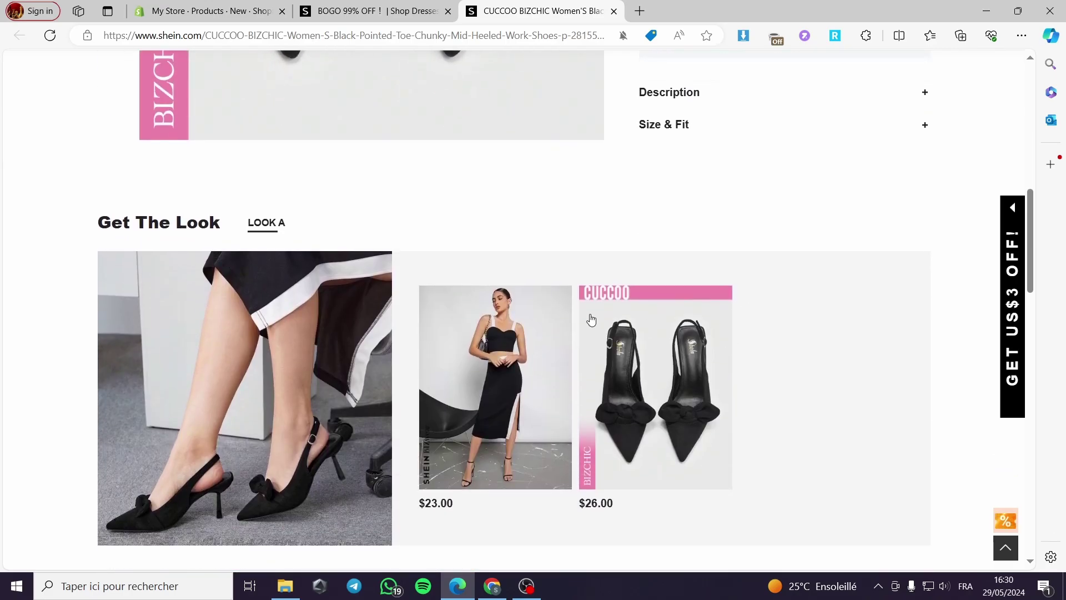
left_click(925, 92)
scroll(726, 261, "up", 3)
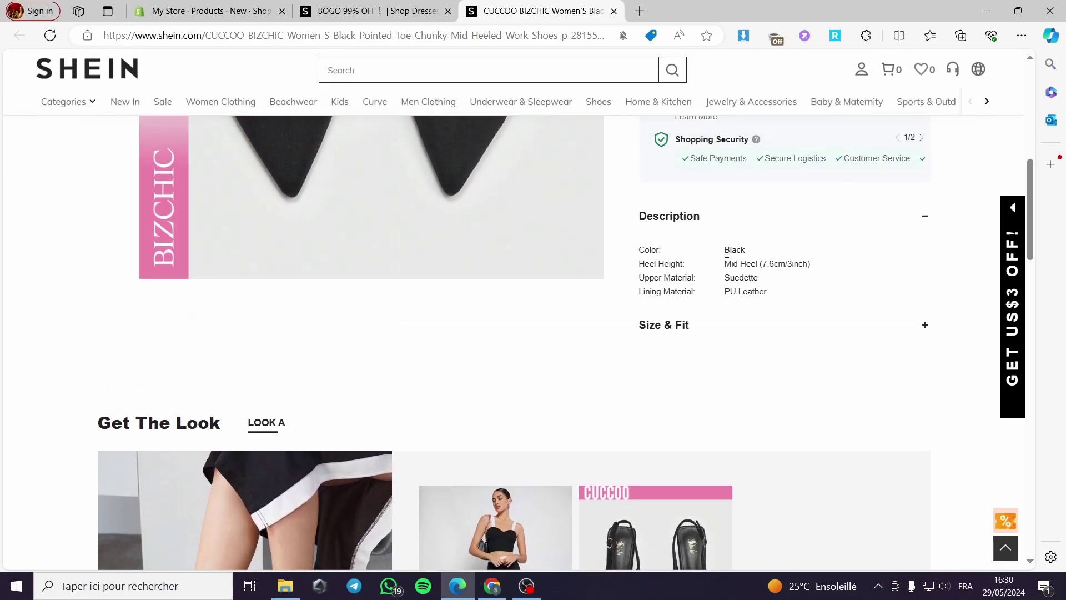
left_click_drag(639, 253, 780, 293)
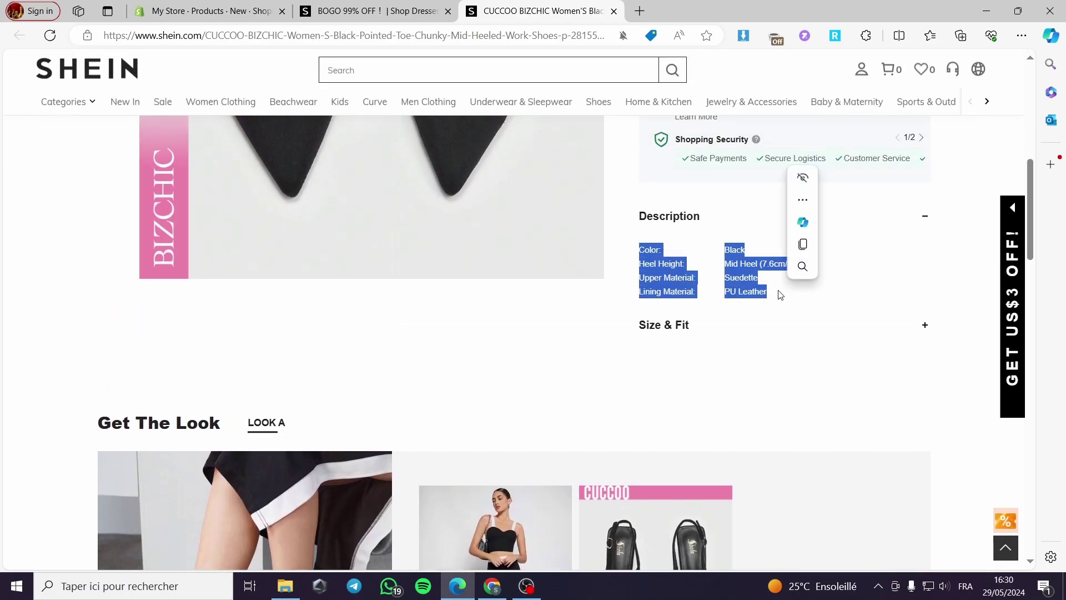
key("ctrl+c")
left_click(211, 10)
left_click(412, 302)
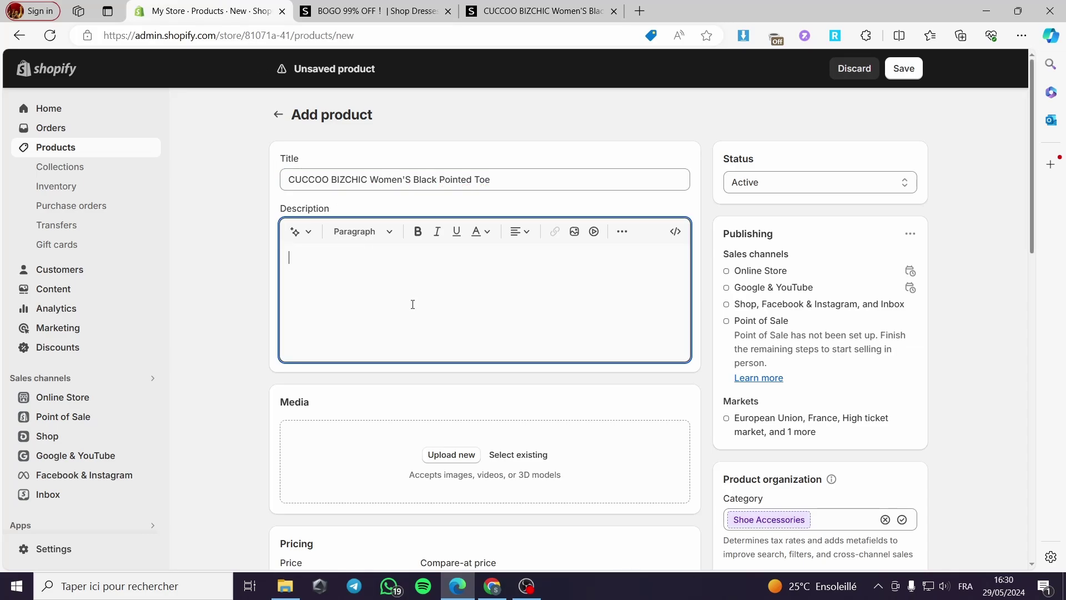
key("ctrl+v")
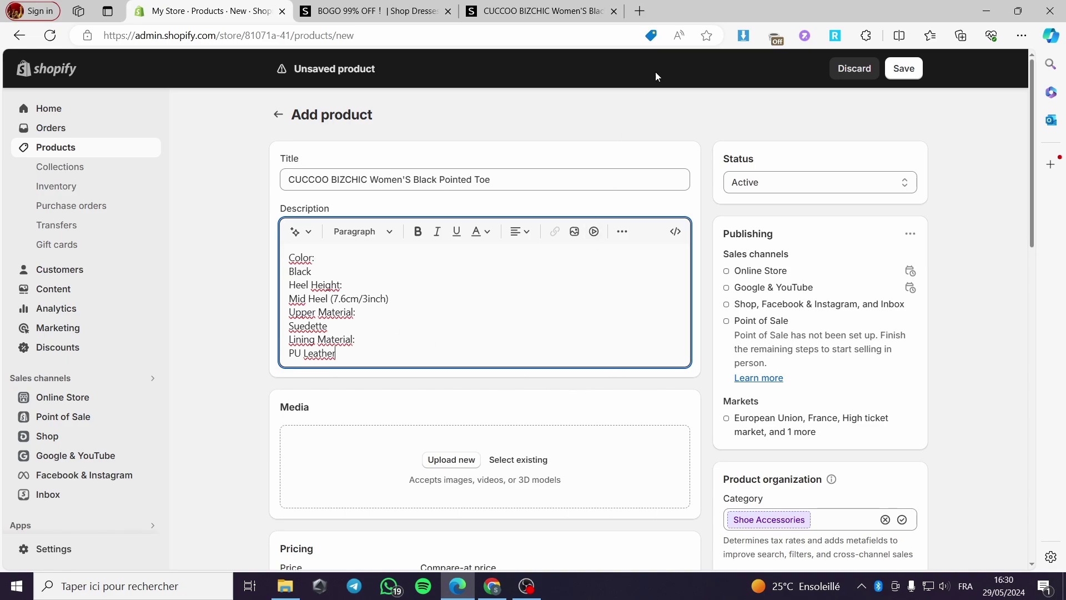
Open the shoe's side-view photo full size on SHEIN and save it to Téléchargements as "Webpage, complete" under the suggested name
left_click(533, 3)
scroll(766, 322, "down", 2)
scroll(766, 325, "up", 8)
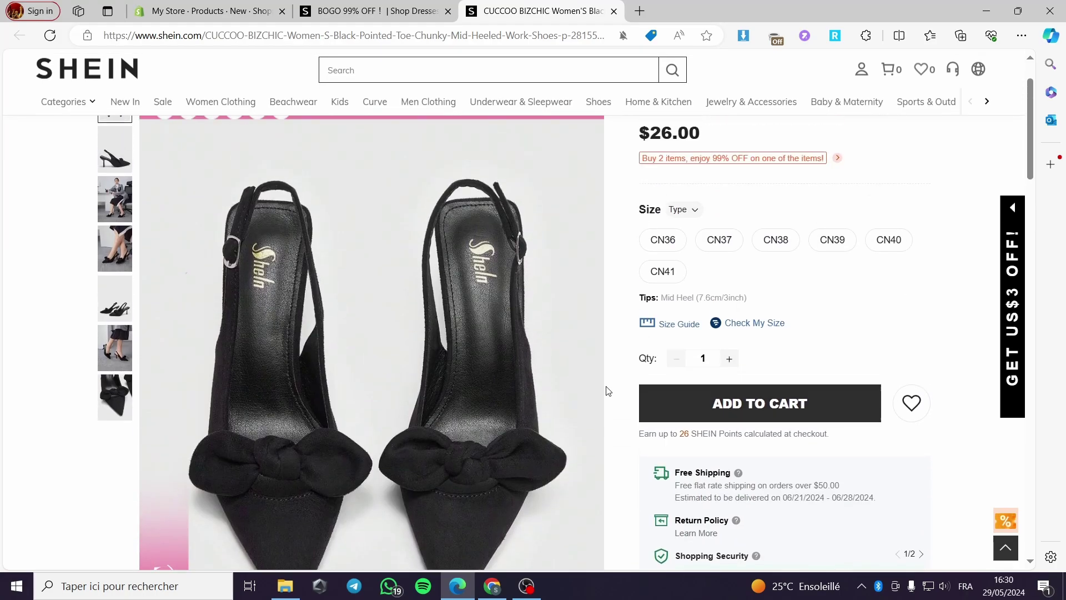
right_click(376, 334)
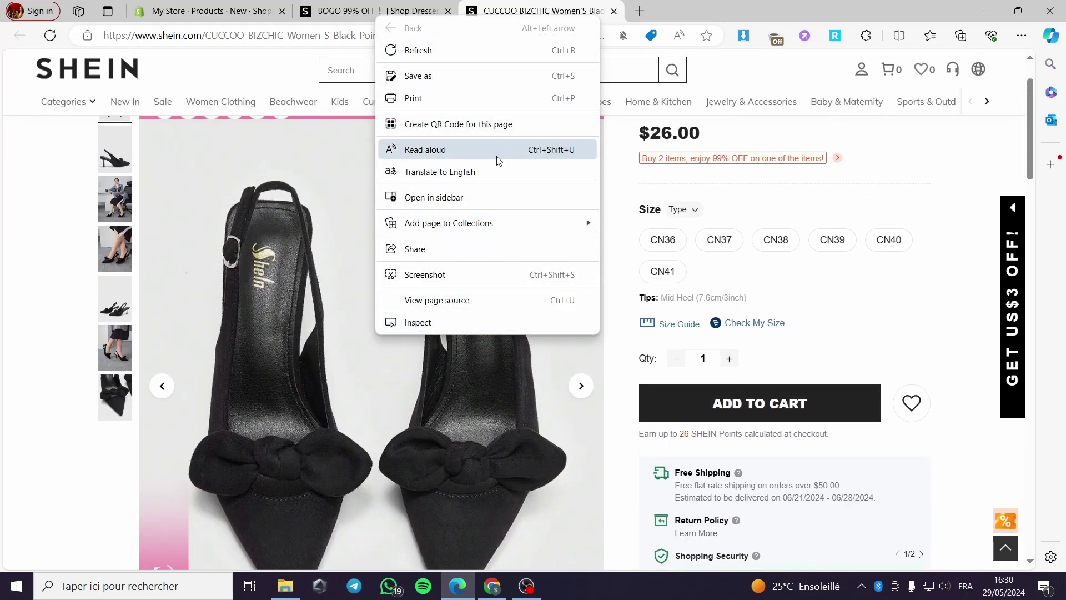
left_click(324, 272)
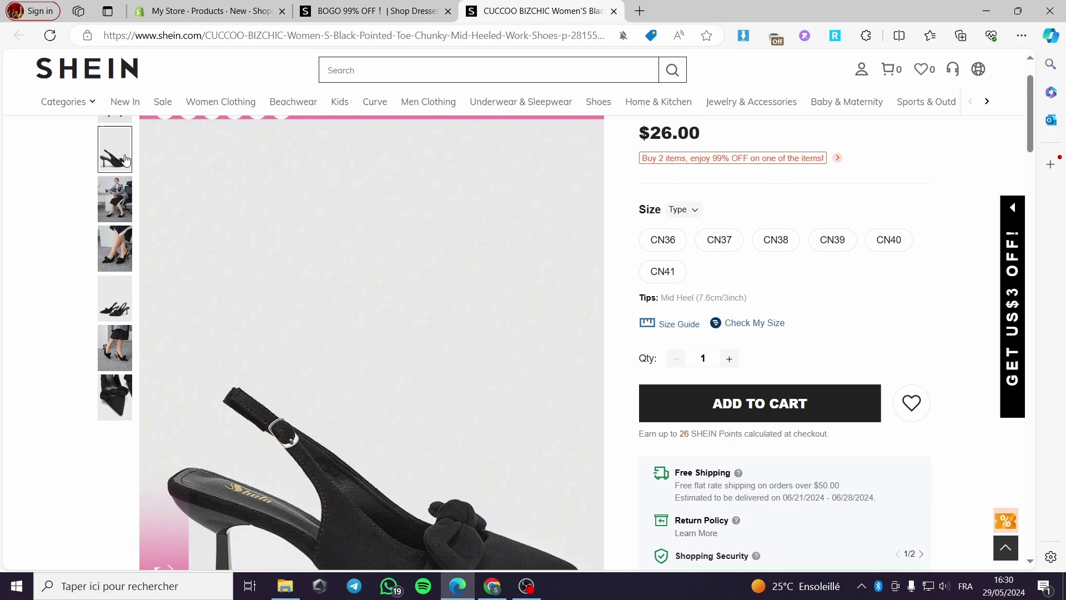
left_click(273, 325)
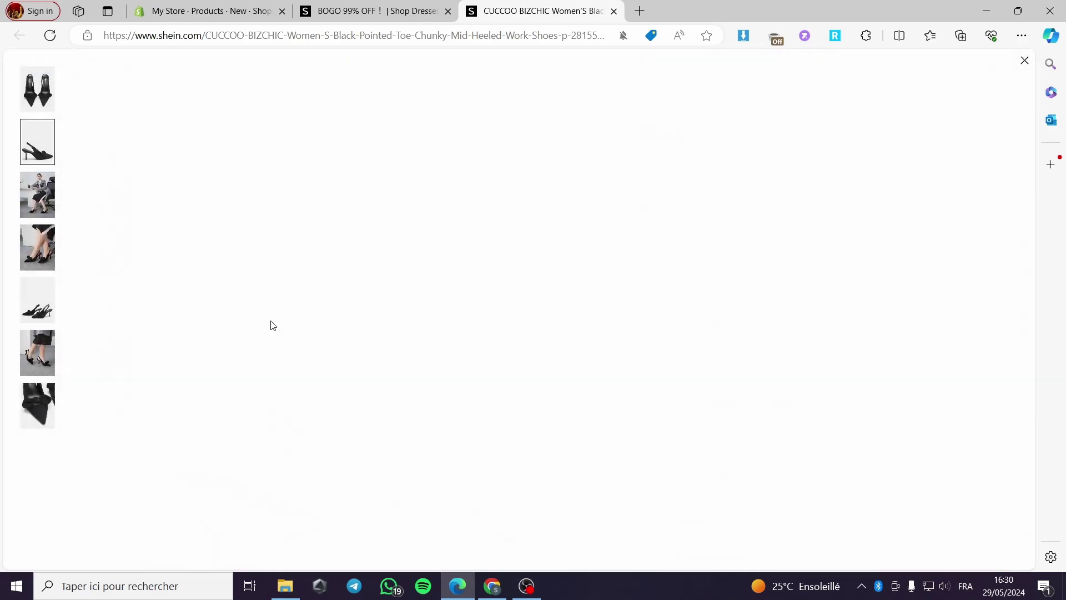
right_click(509, 312)
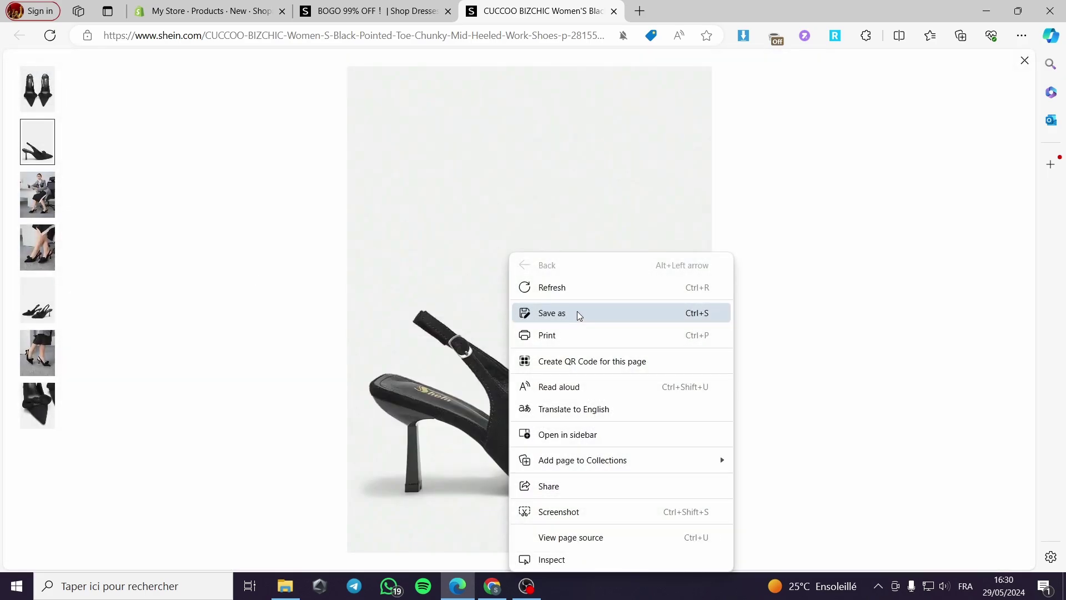
left_click(579, 313)
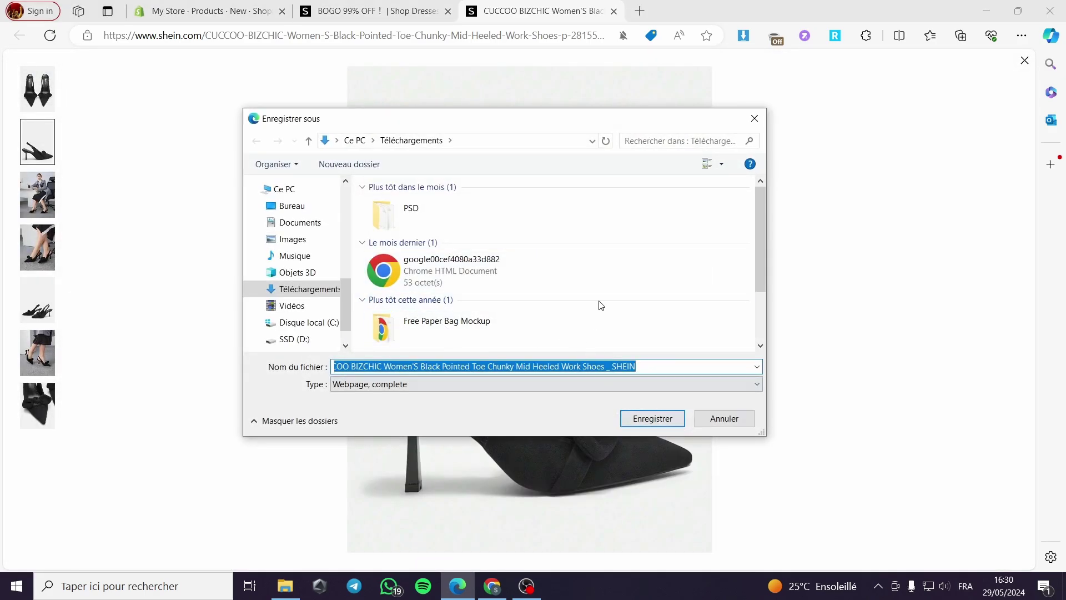
left_click(626, 417)
Try to save the full-size photo of the shoe pair from SHEIN to Téléchargements
right_click(530, 302)
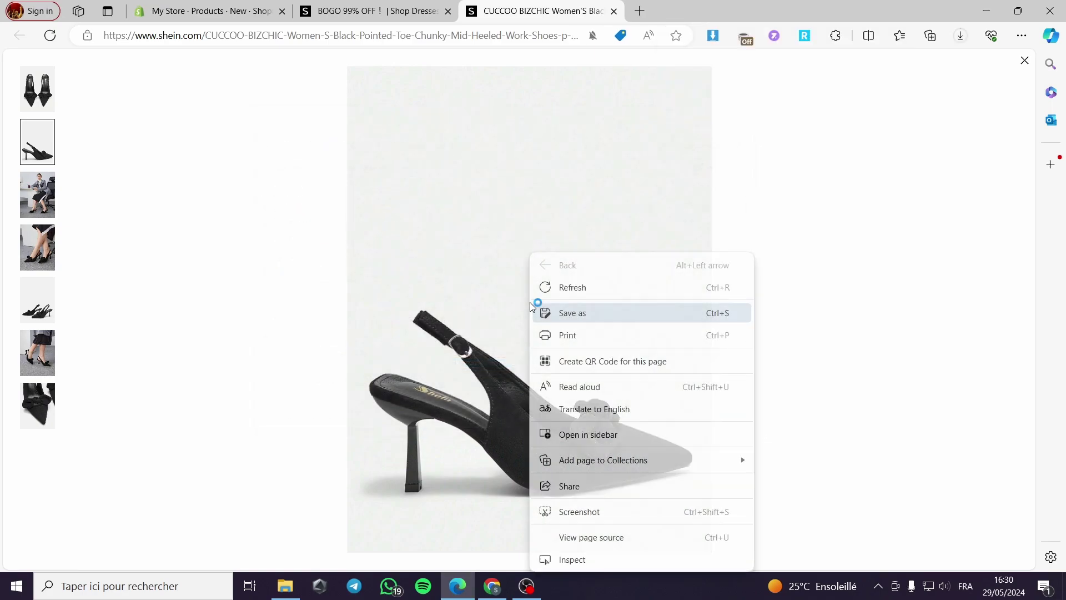
left_click(34, 100)
right_click(481, 231)
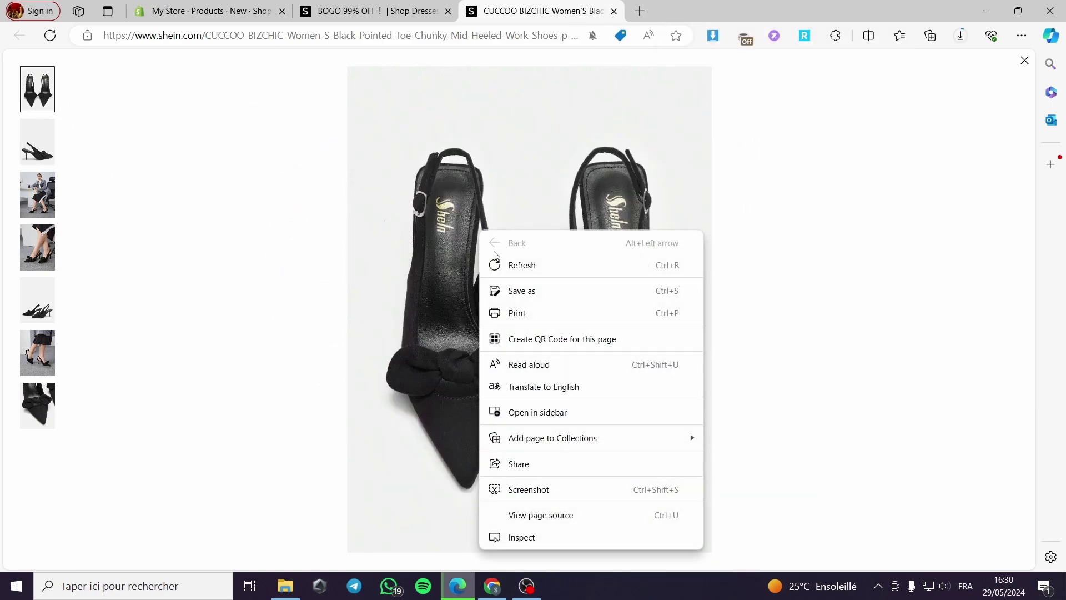
left_click(575, 291)
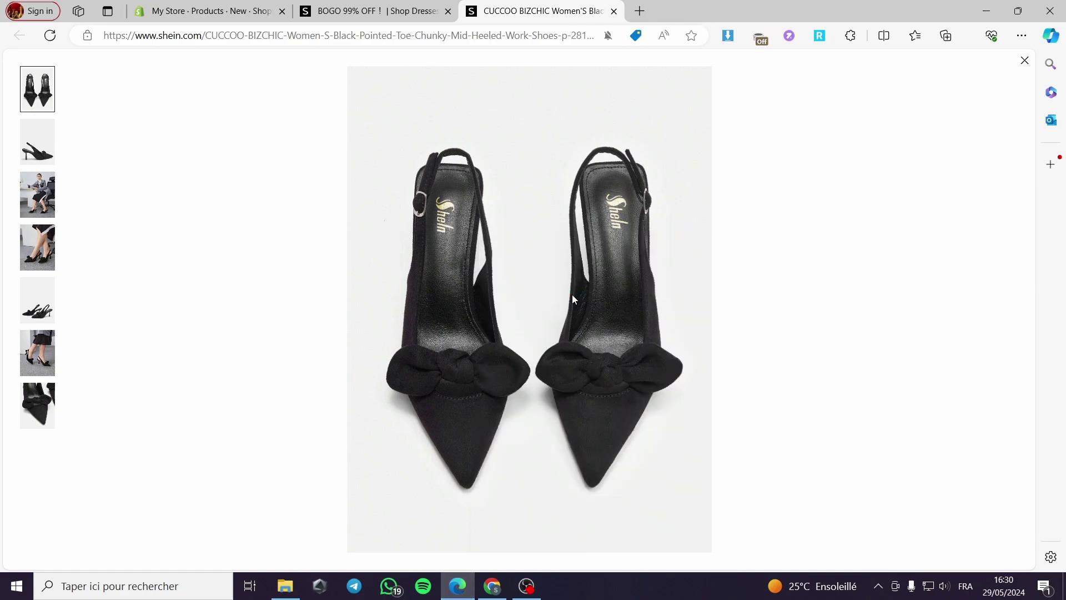
left_click(653, 419)
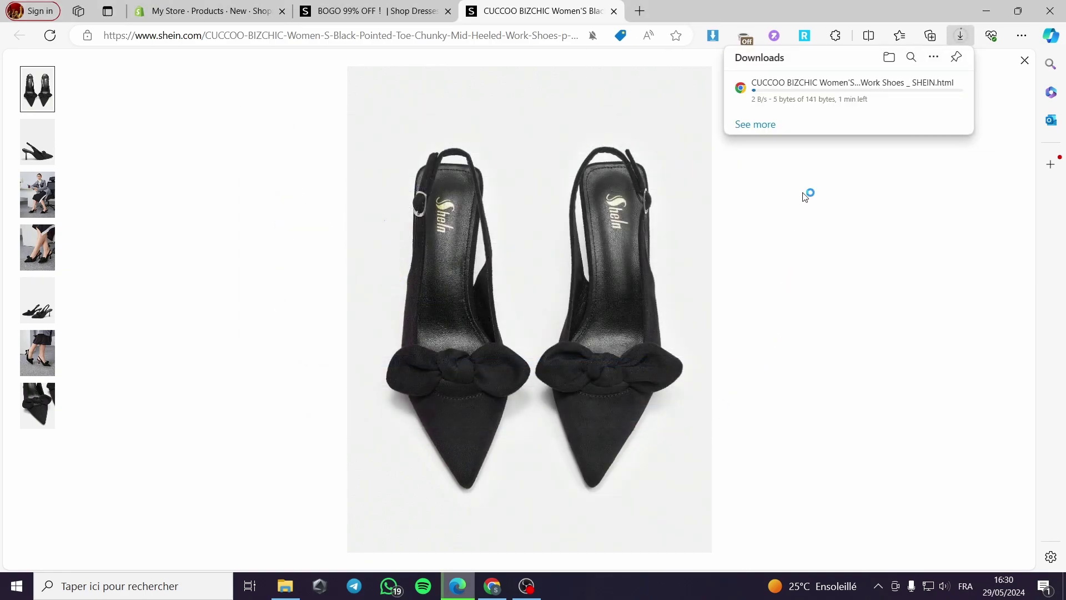
Download the shoe pair, side-view, seated model and legs close-up photos with the image downloader extension, and remove the unfinished SHEIN HTML download
left_click(714, 37)
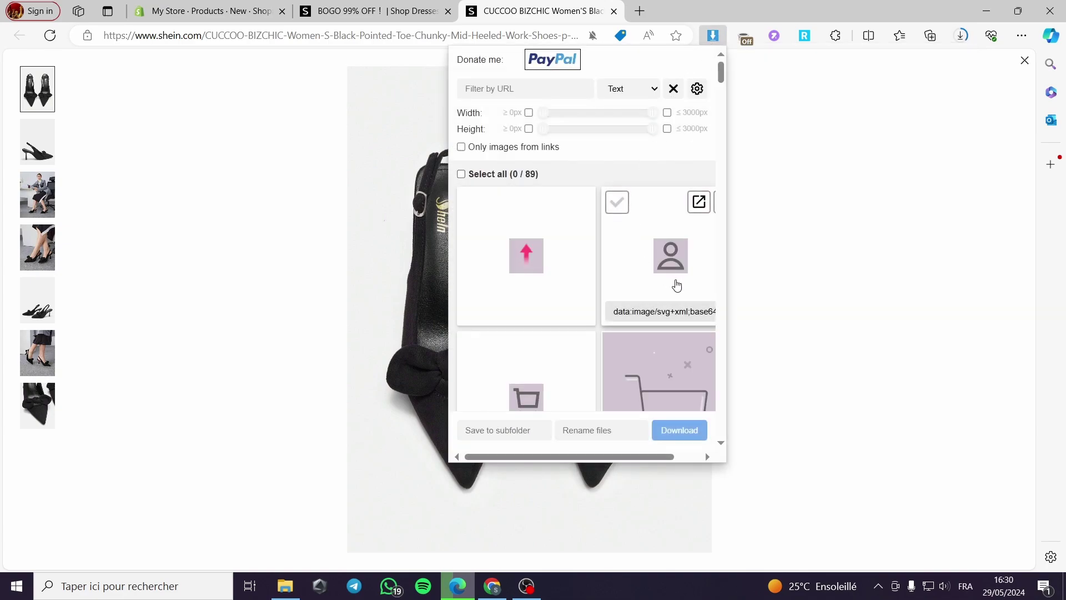
scroll(675, 281, "down", 3)
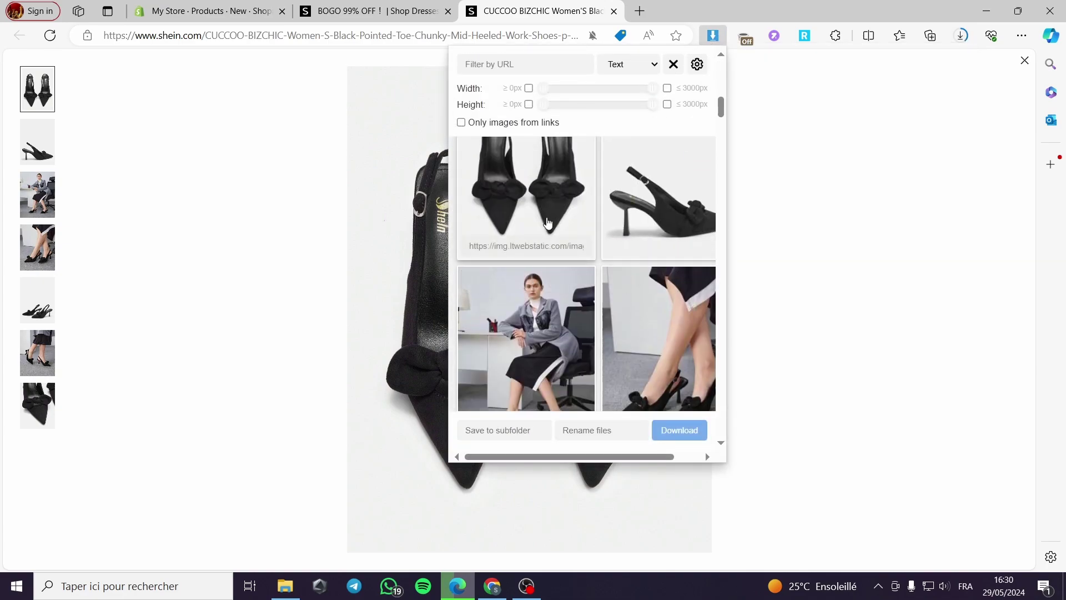
scroll(547, 222, "up", 2)
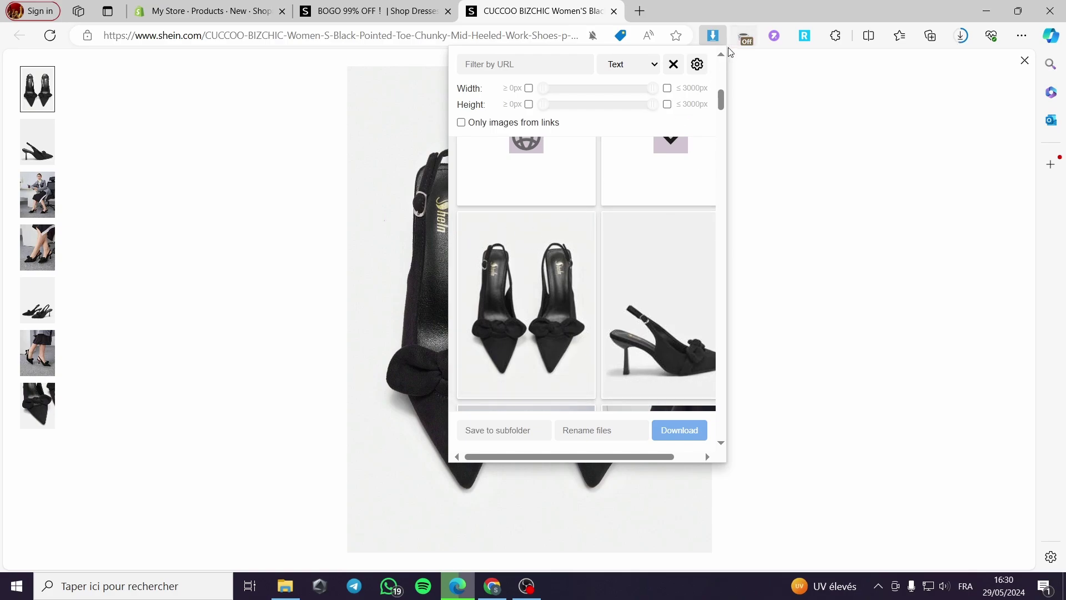
left_click(473, 227)
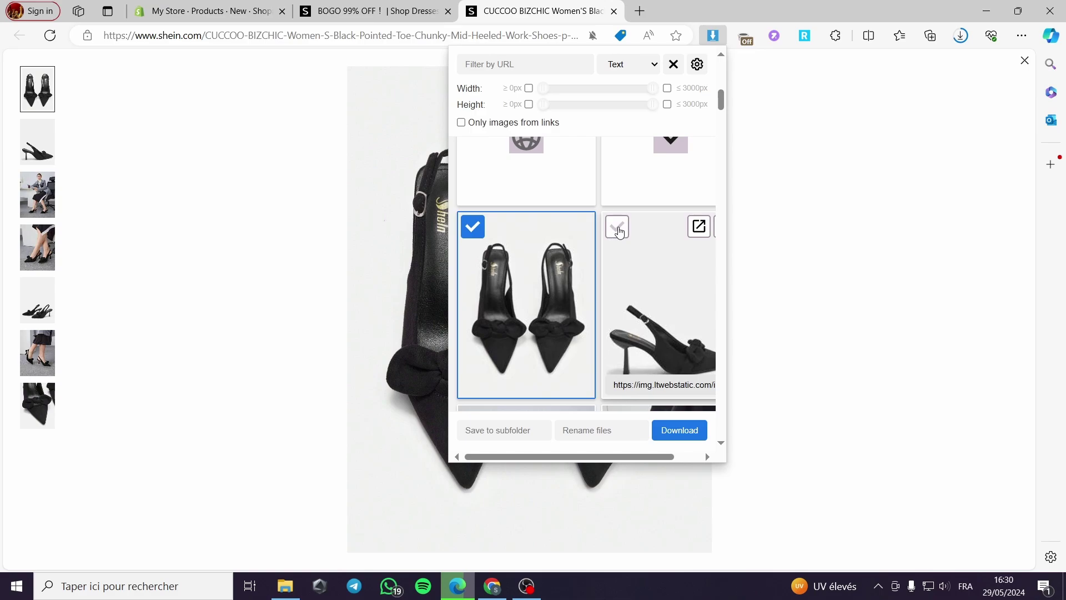
left_click(617, 227)
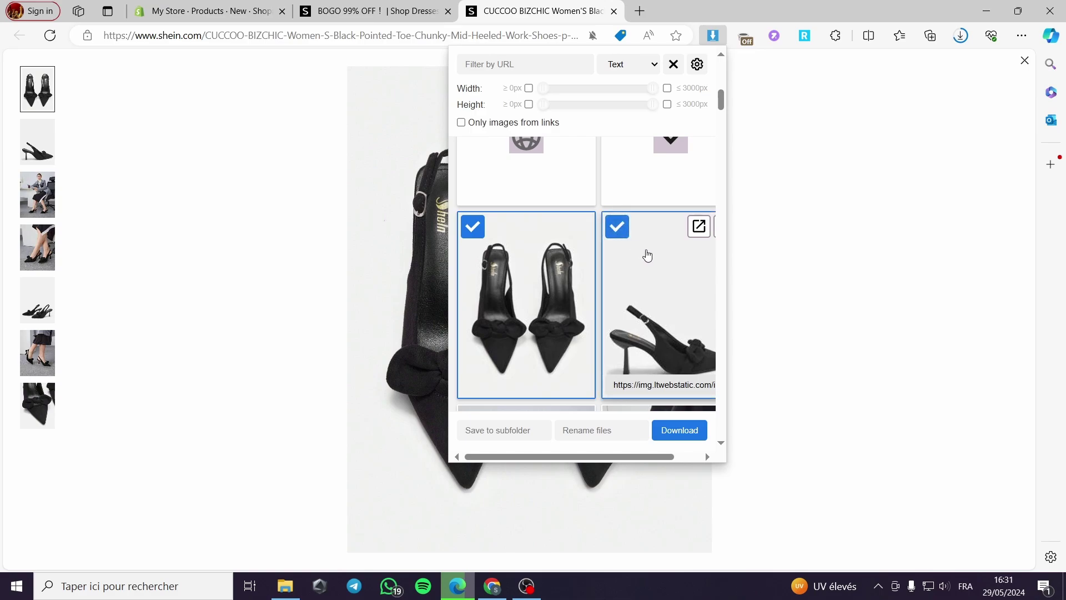
scroll(650, 261, "down", 2)
left_click(618, 283)
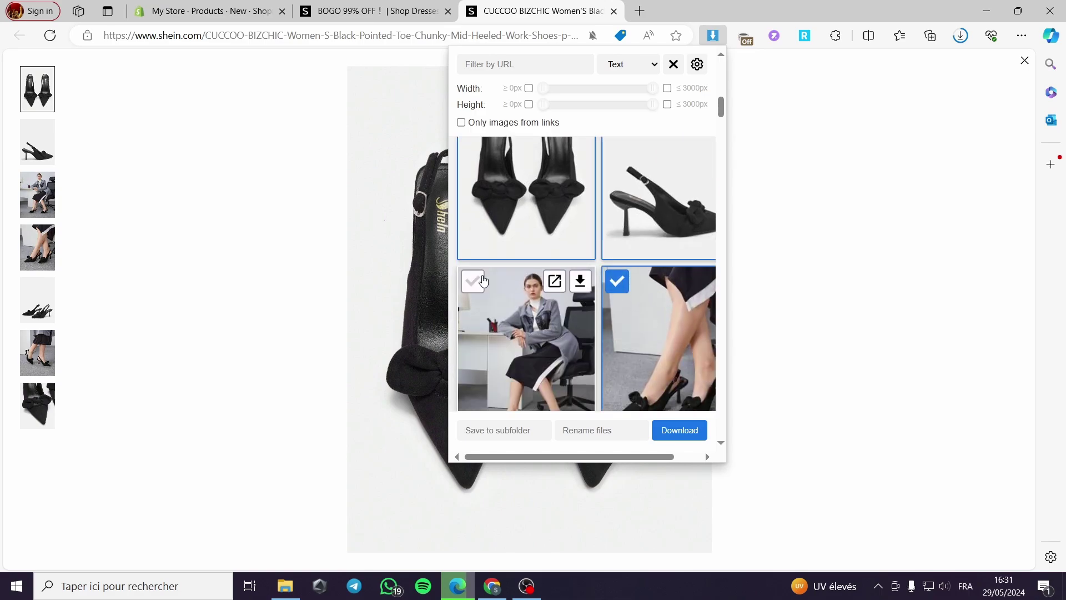
left_click(472, 281)
left_click(679, 430)
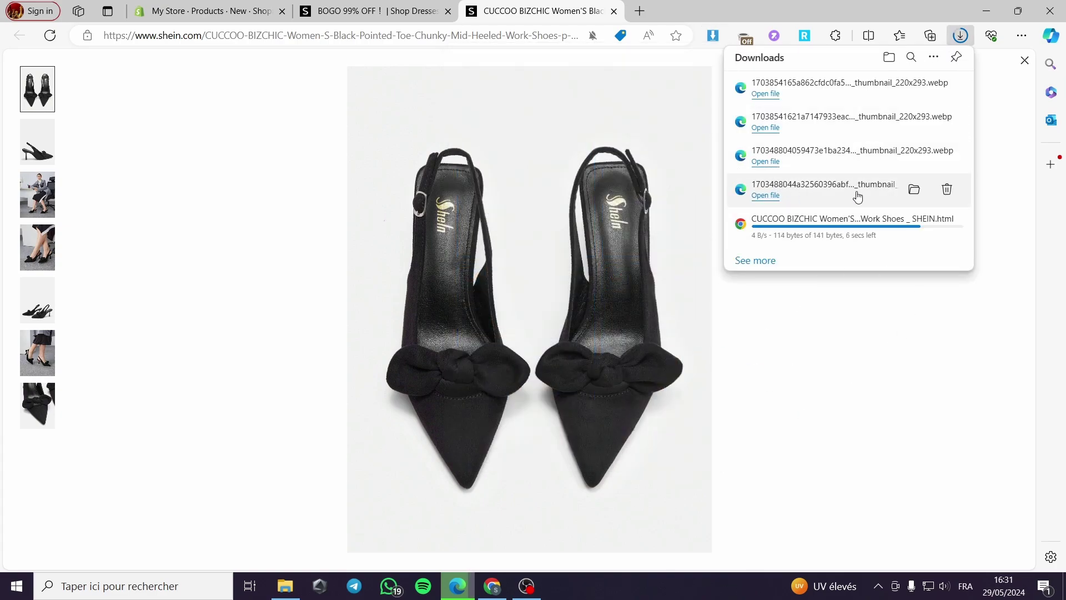
left_click(914, 224)
left_click(947, 223)
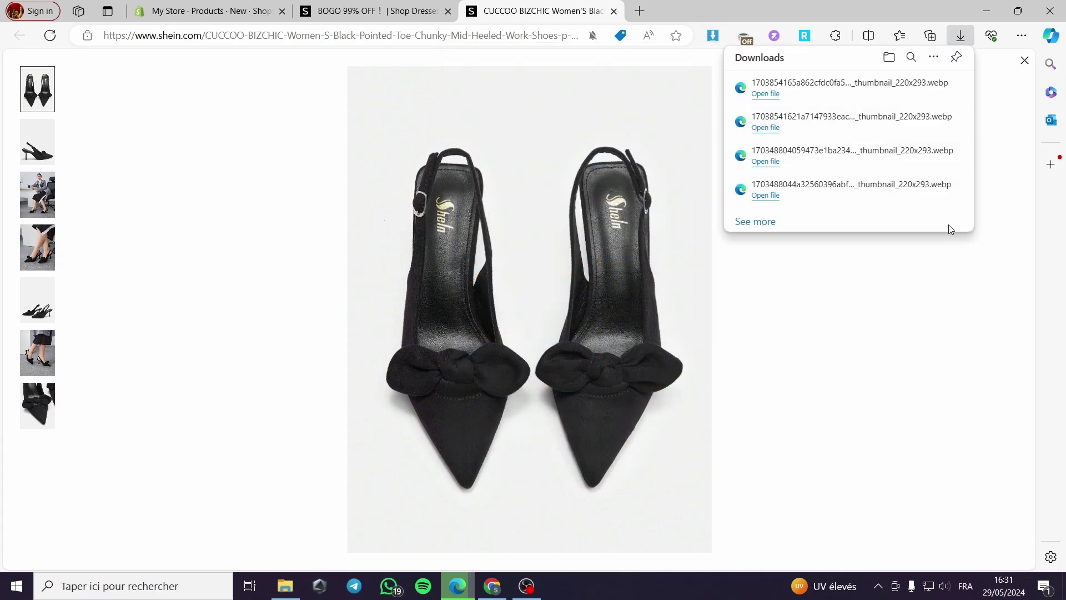
Upload the four downloaded thumbnail photos from Téléchargements to the Shopify product's media
left_click(214, 10)
scroll(418, 328, "down", 3)
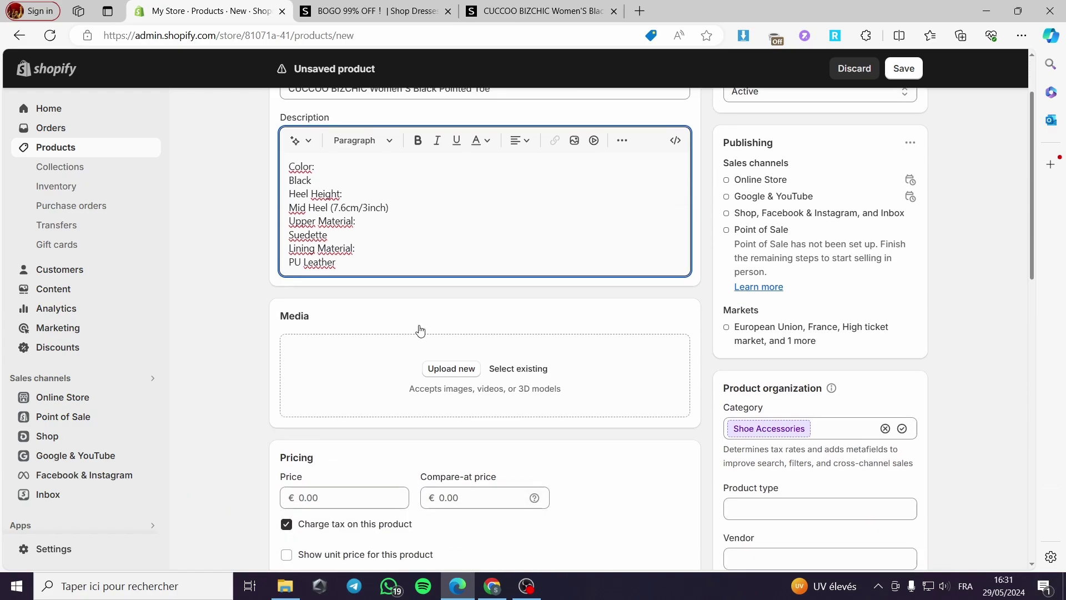
left_click(453, 320)
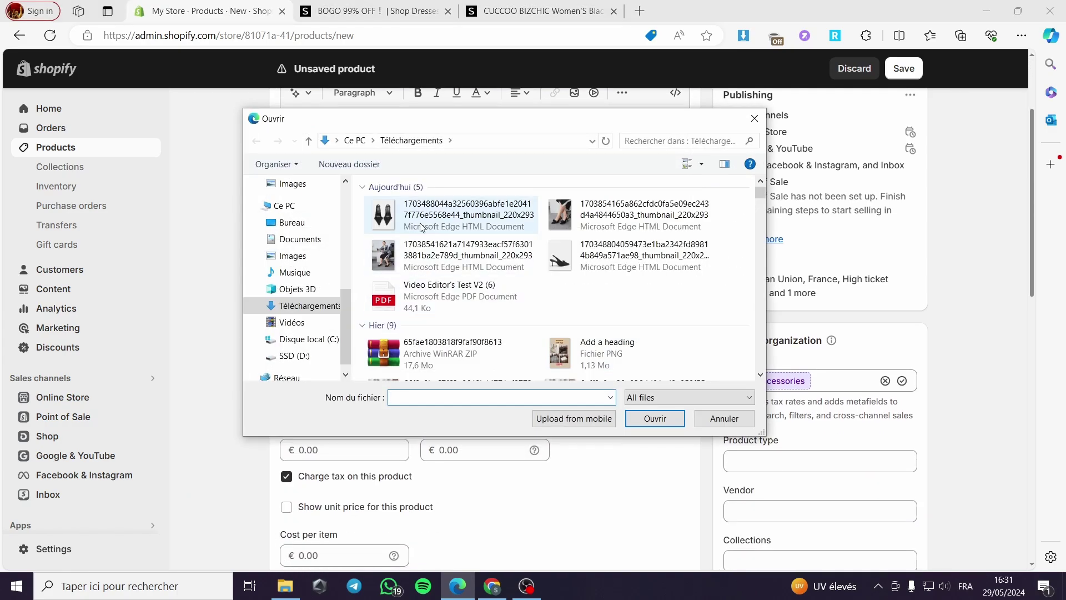
left_click(448, 225)
left_click(591, 222, "ctrl")
left_click(488, 255, "ctrl")
left_click(626, 256, "ctrl")
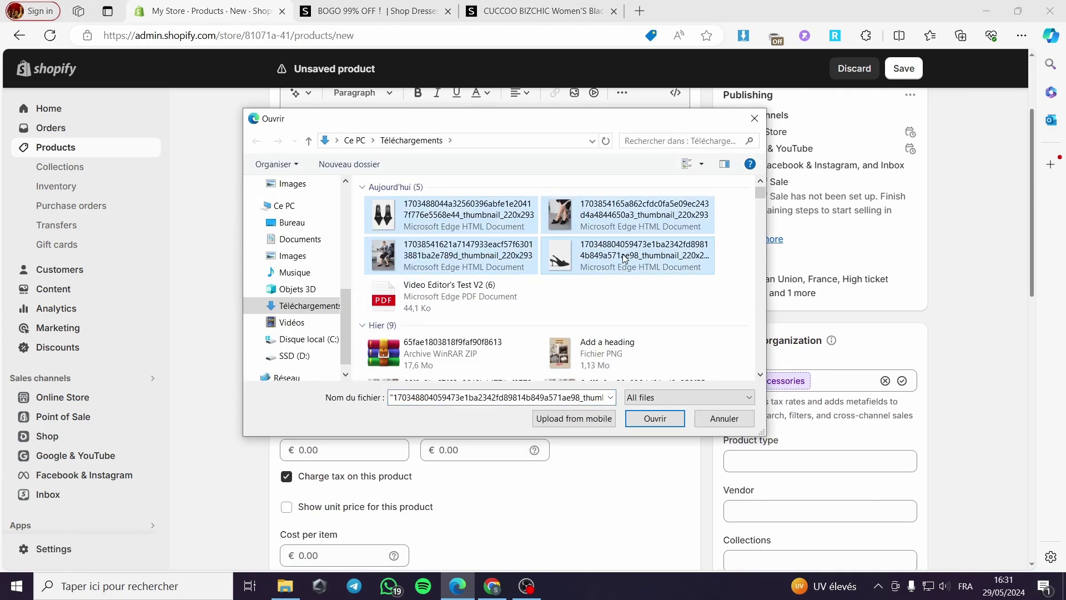
left_click(649, 419)
scroll(389, 349, "down", 2)
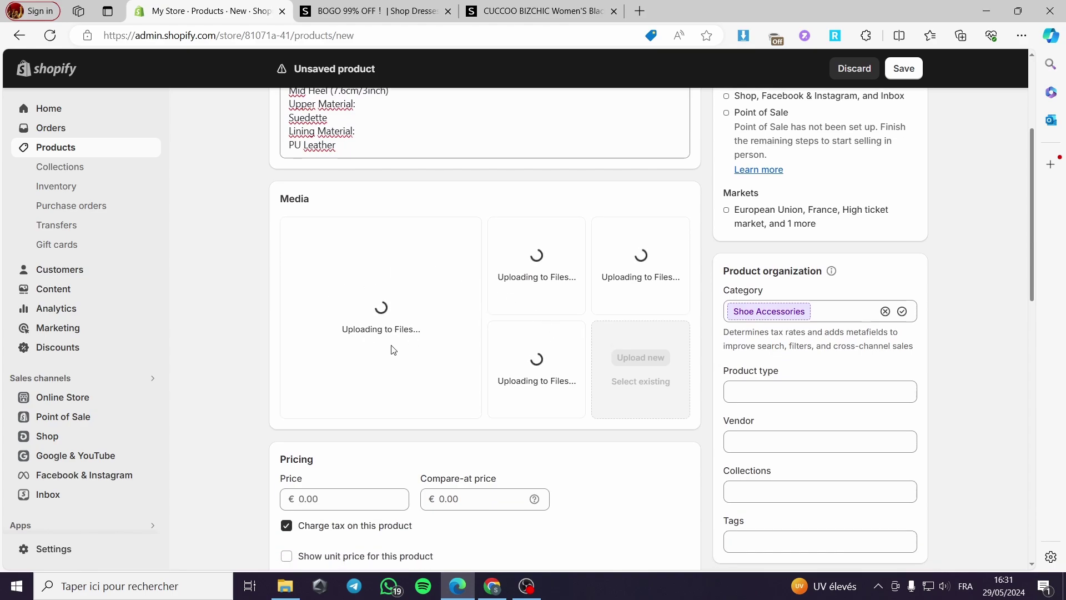
Check the shoe's price on SHEIN, and set the Shopify product's price to €59.99 and its compare-at price to €120
key("Tab")
left_click(544, 5)
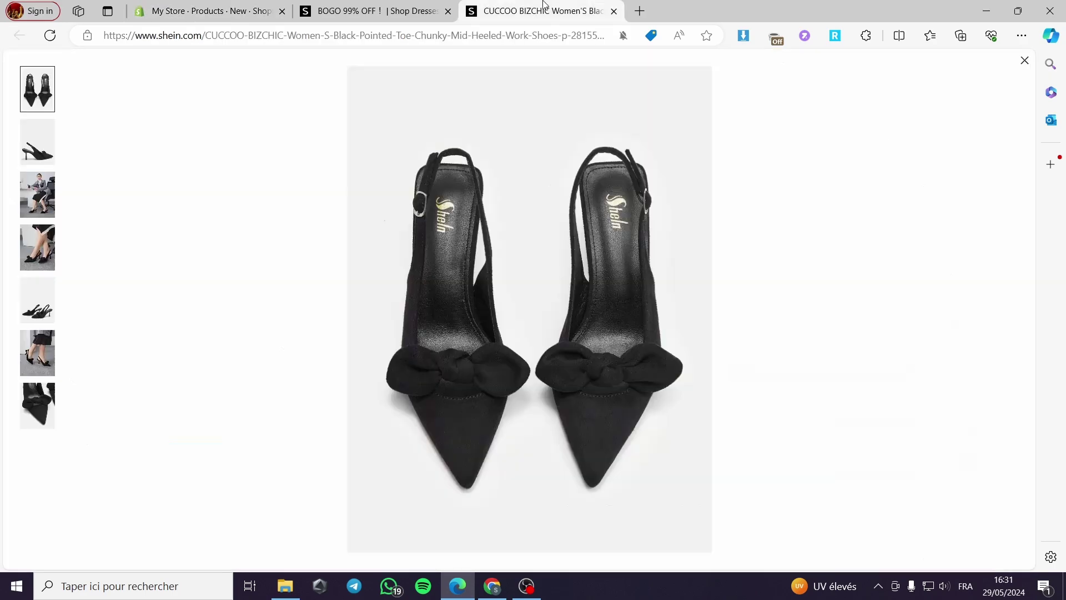
left_click(1024, 62)
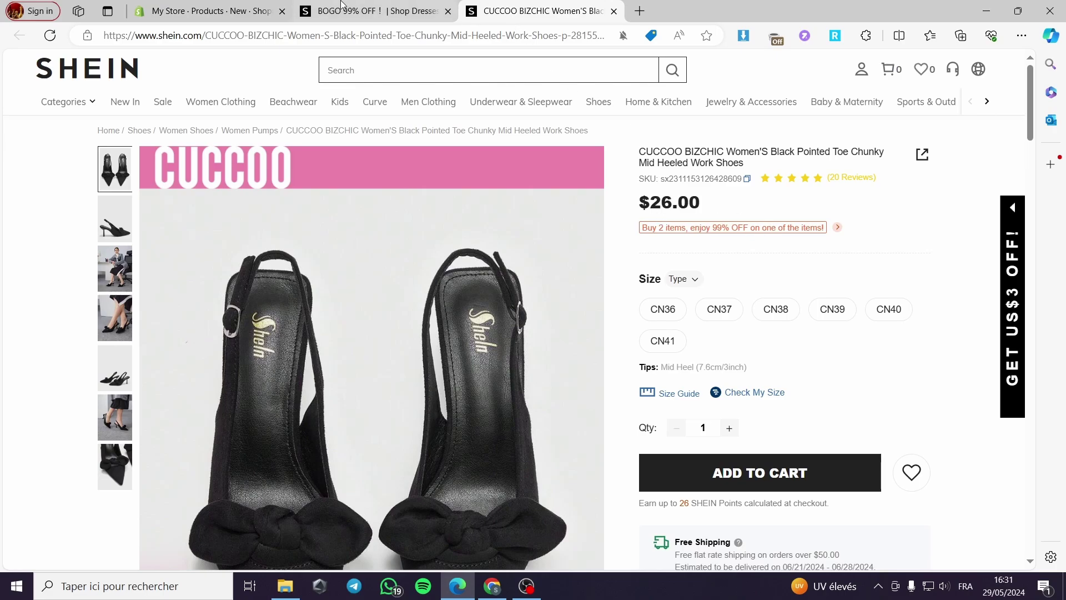
left_click(211, 11)
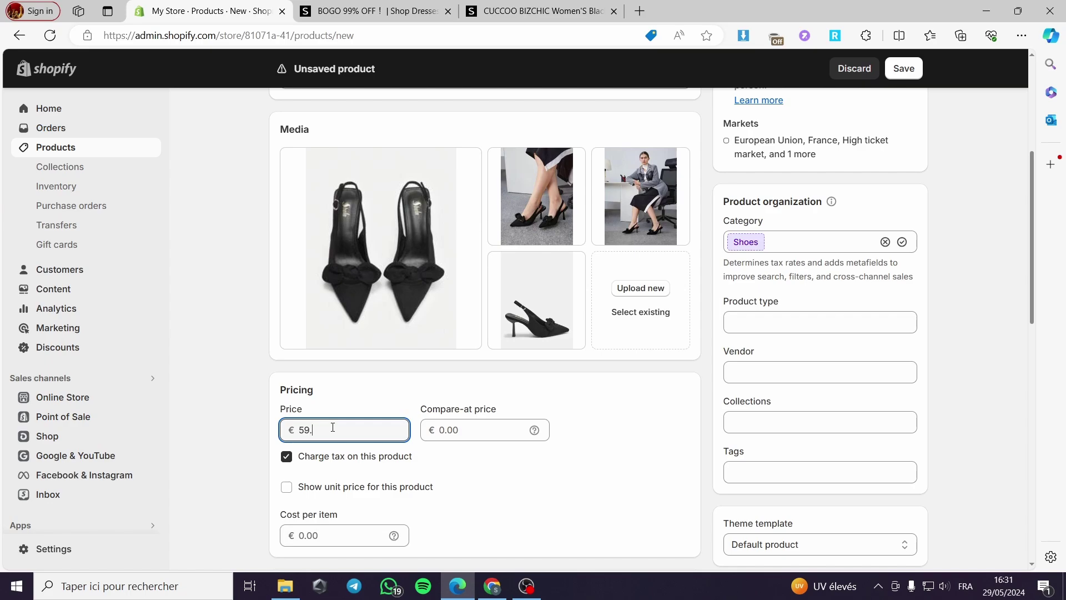
left_click(449, 429)
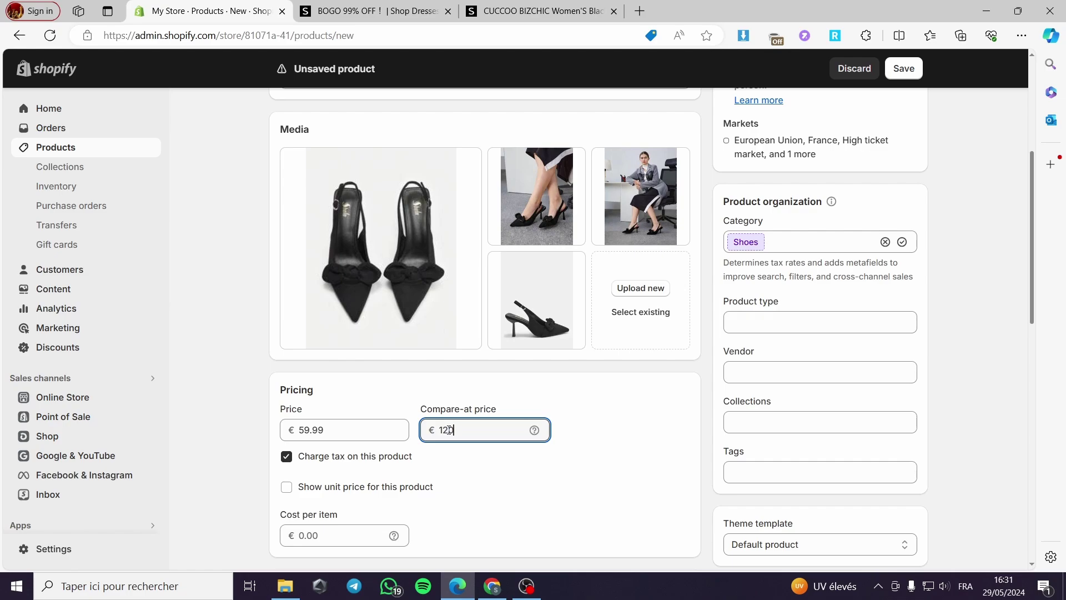
type("120")
left_click(585, 418)
Review the inventory stocking options, keep Multiple locations, and set the quantity at the store's own location to 900
scroll(435, 459, "down", 3)
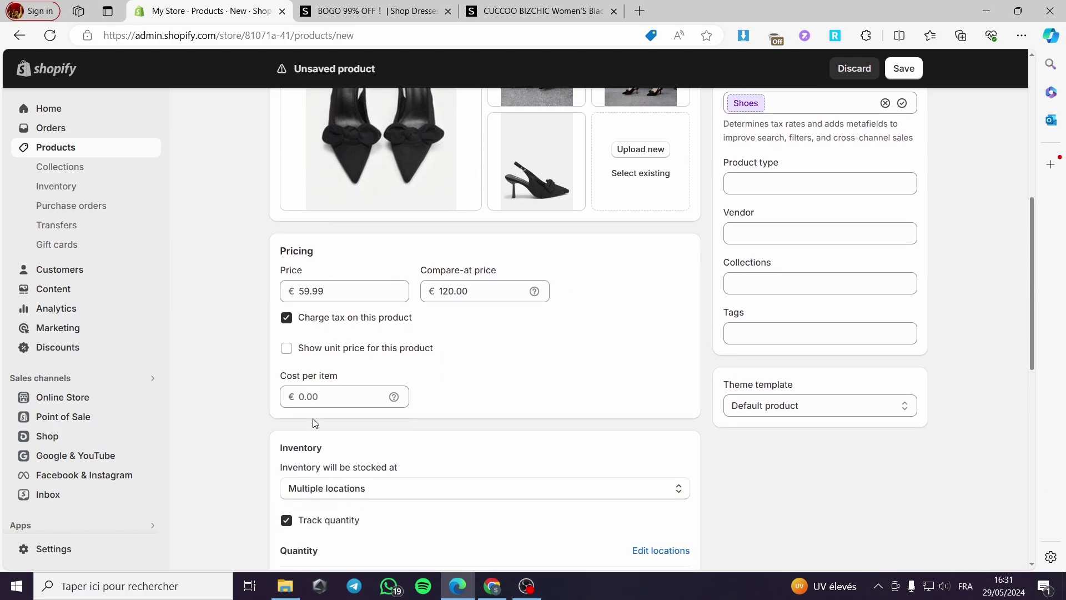
scroll(239, 405, "down", 2)
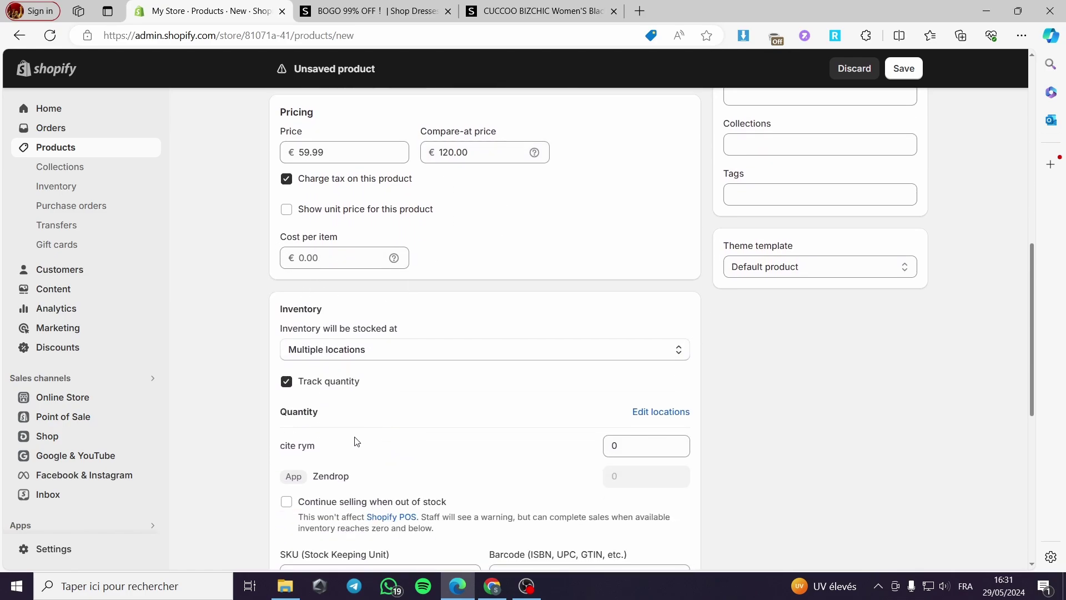
left_click(418, 355)
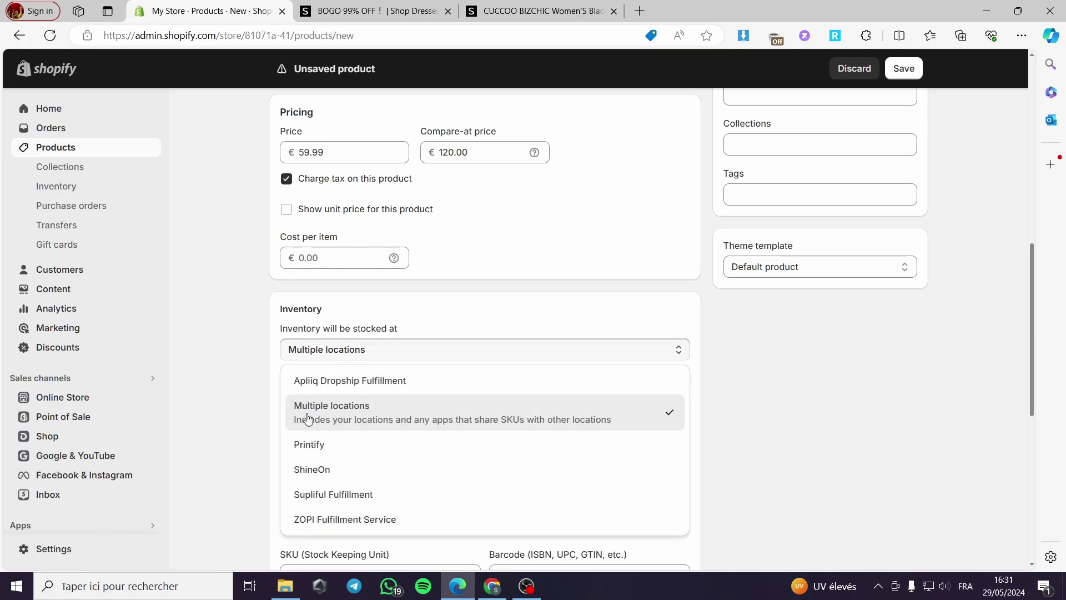
left_click(776, 415)
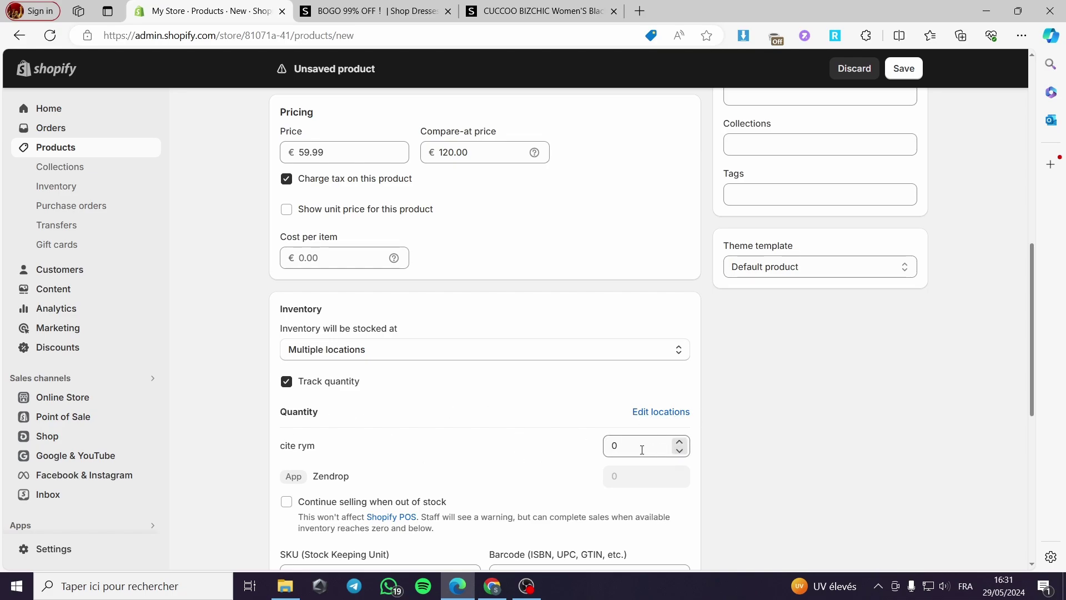
left_click_drag(641, 447, 618, 447)
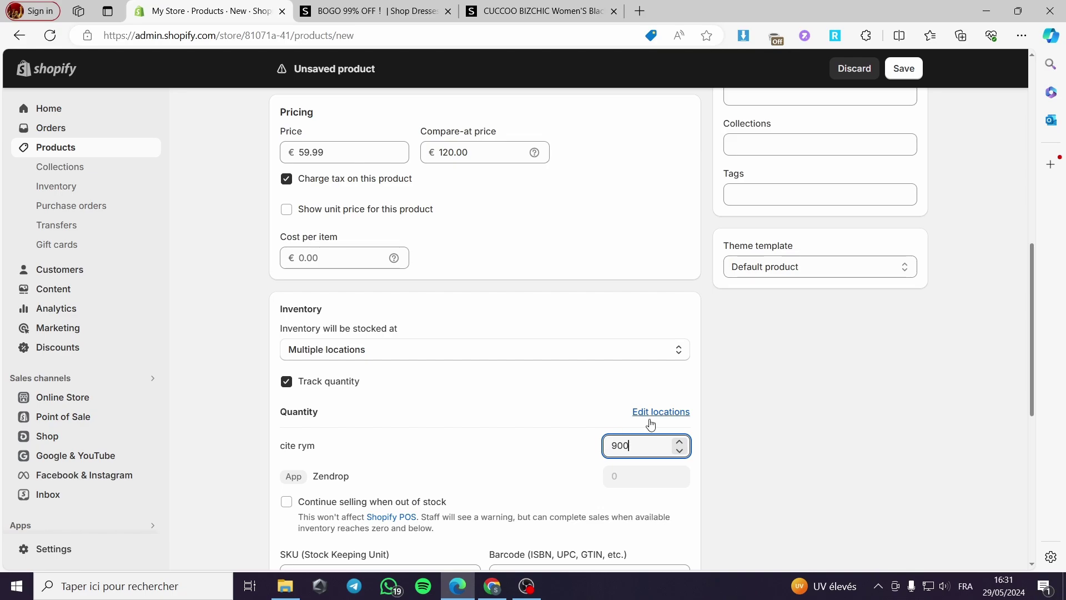
left_click(755, 409)
Allow the product to continue selling when out of stock
scroll(755, 409, "down", 3)
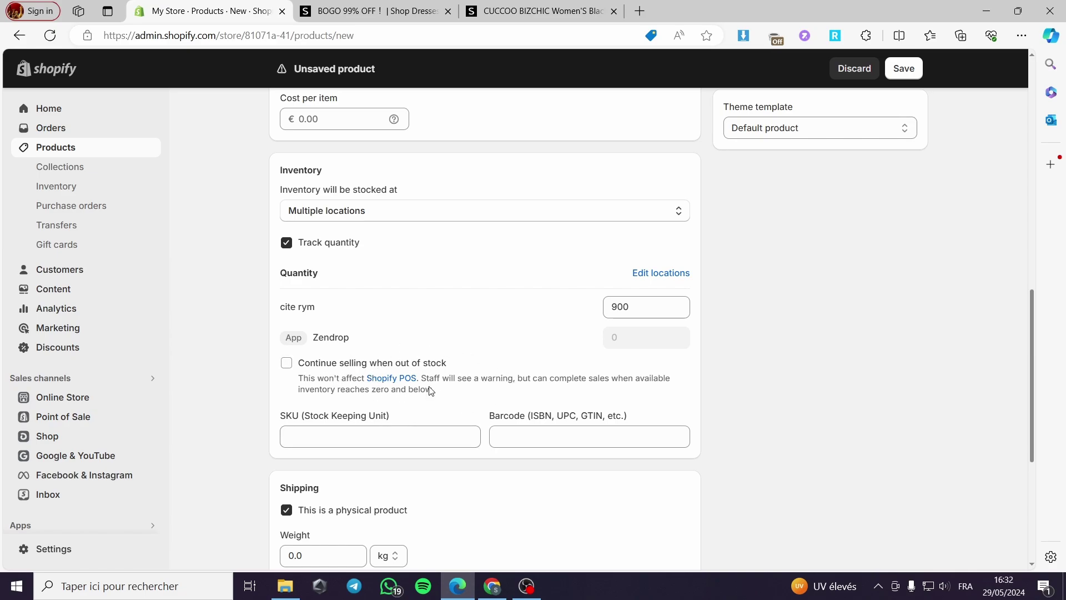
left_click(530, 11)
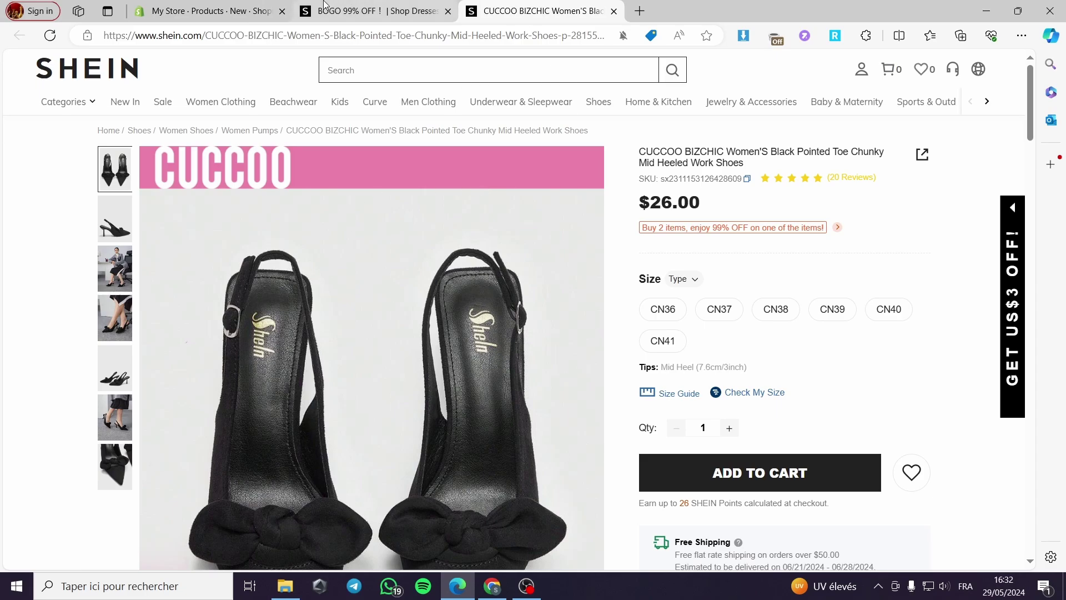
left_click(208, 11)
left_click(286, 363)
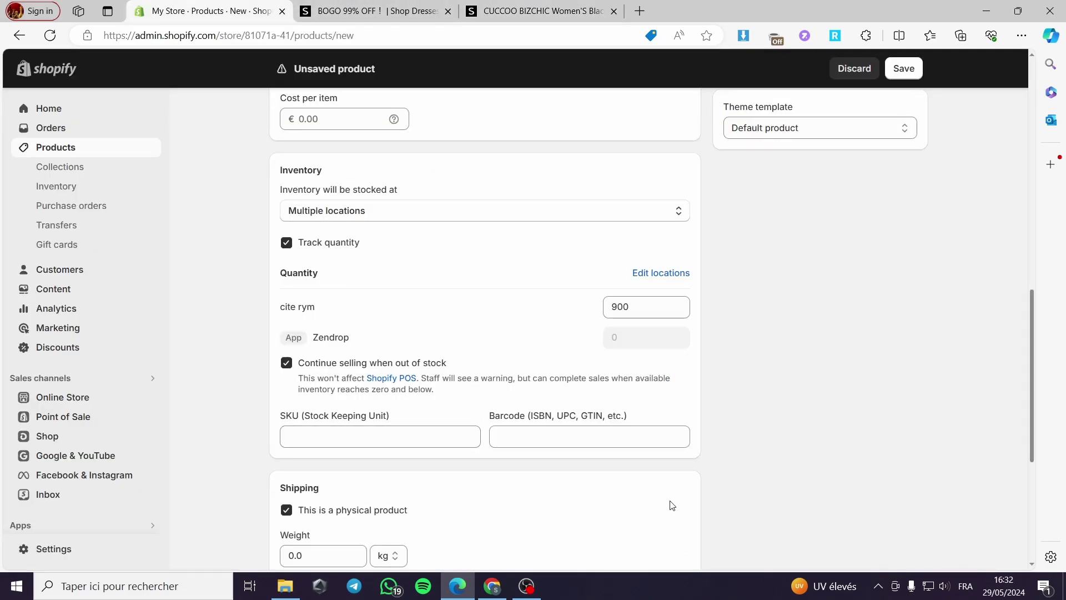
double_click(633, 309)
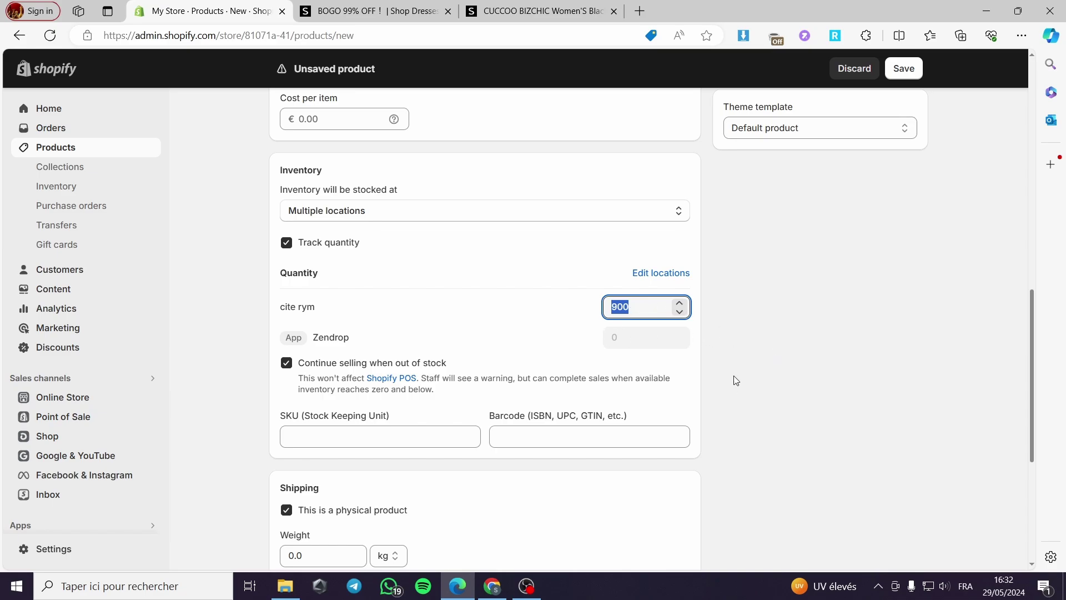
left_click(756, 388)
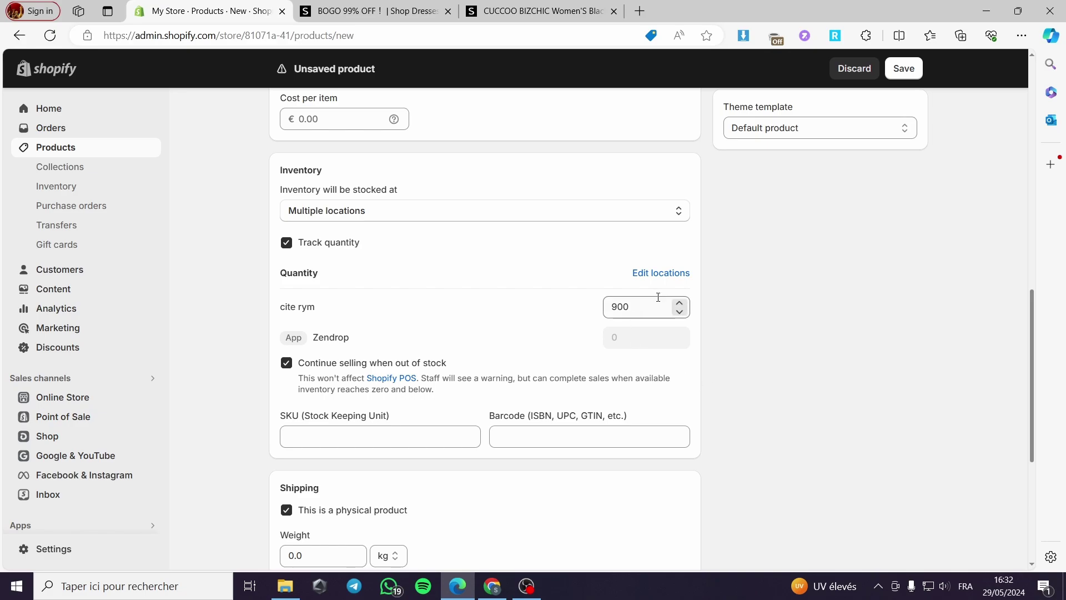
left_click(536, 11)
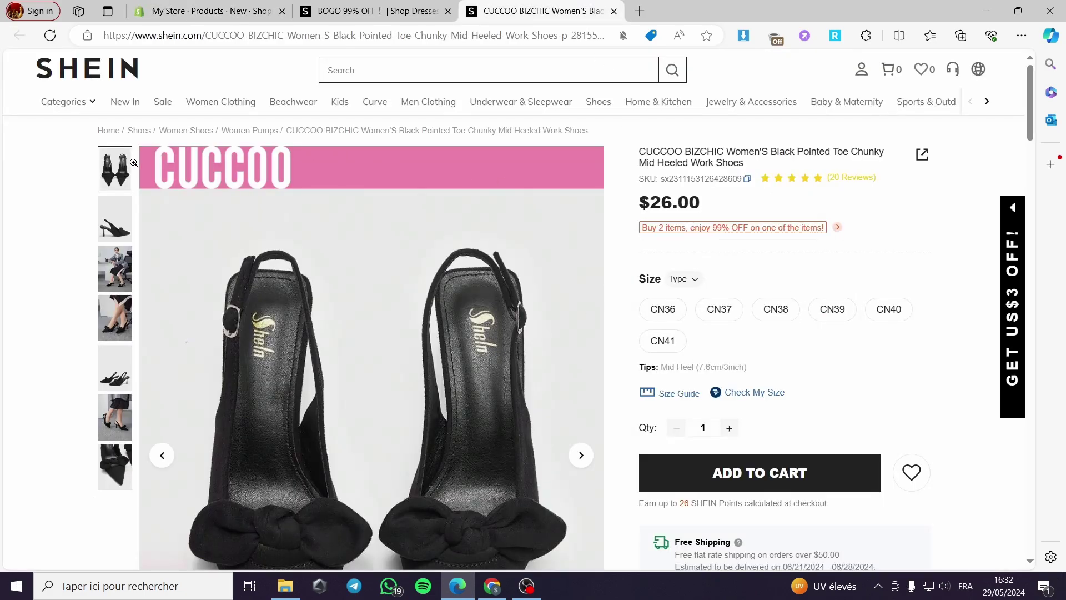
left_click(205, 5)
Set the product's shipping weight to 0.8 kg
scroll(379, 238, "down", 5)
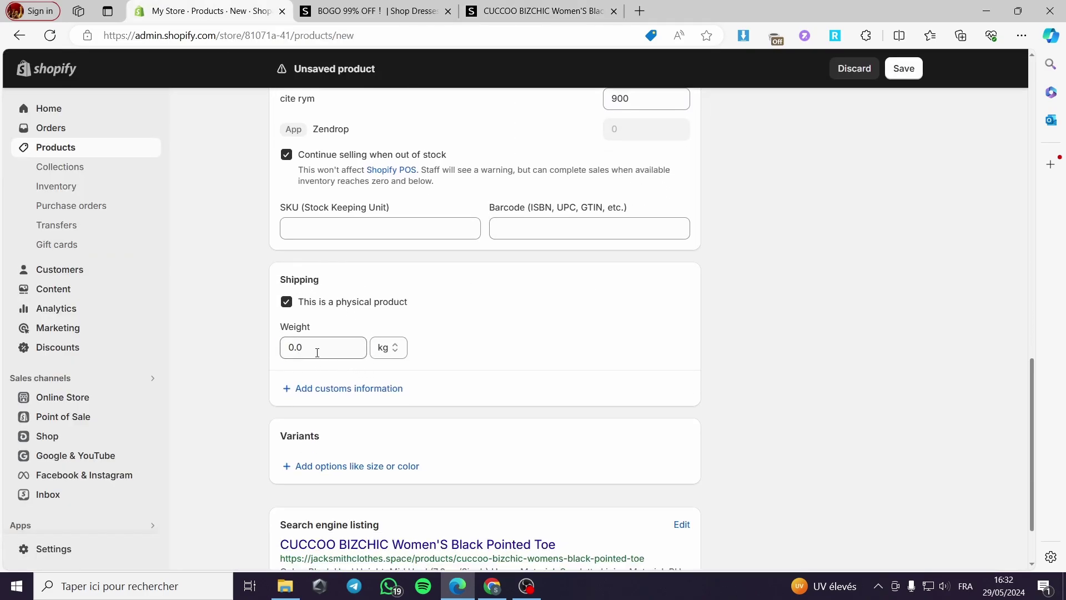
left_click(317, 353)
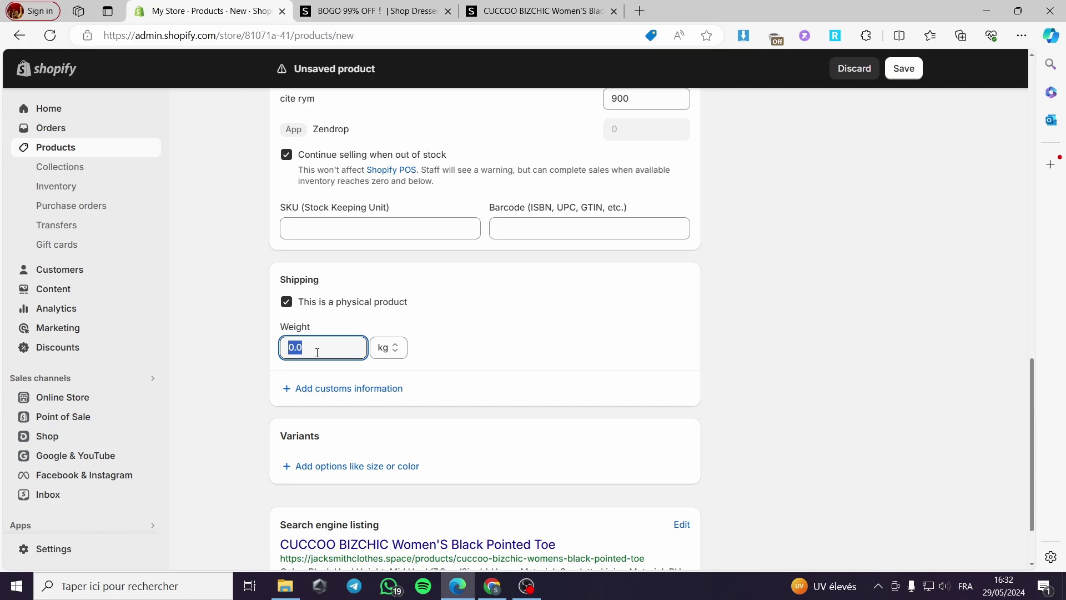
type("0")
left_click(480, 333)
Check the shoe's size options on SHEIN, and save the new product in Shopify
scroll(483, 361, "down", 2)
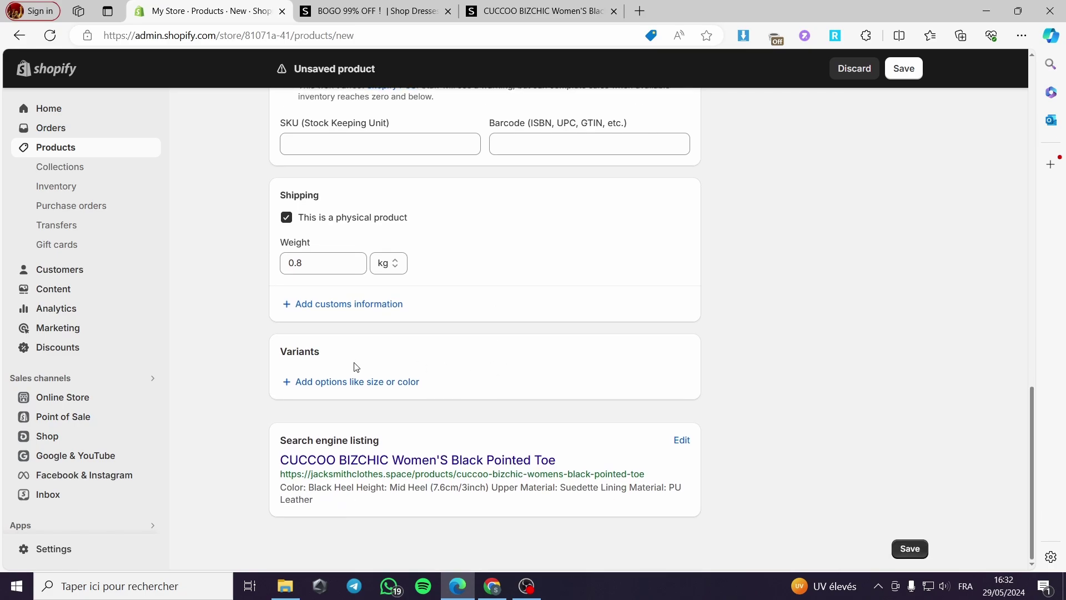
left_click(508, 11)
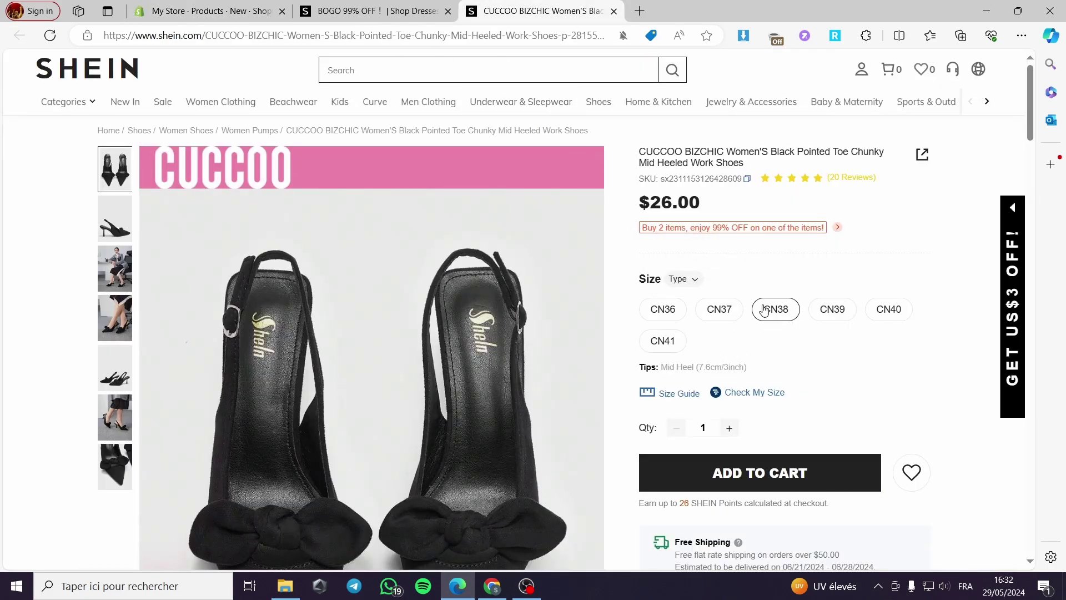
left_click(683, 279)
left_click(211, 11)
scroll(755, 522, "up", 15)
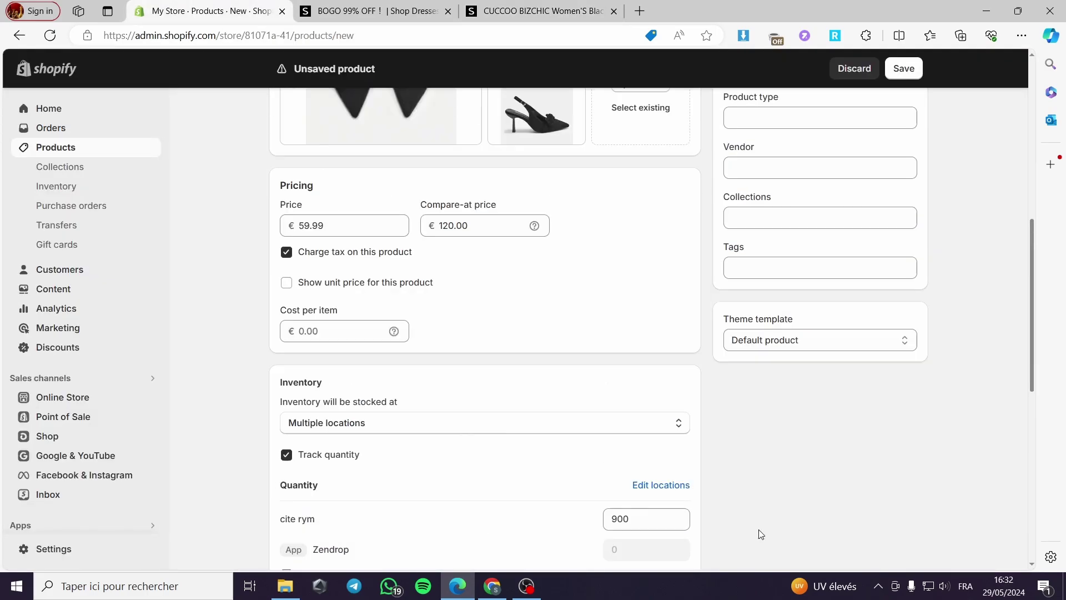
left_click(903, 69)
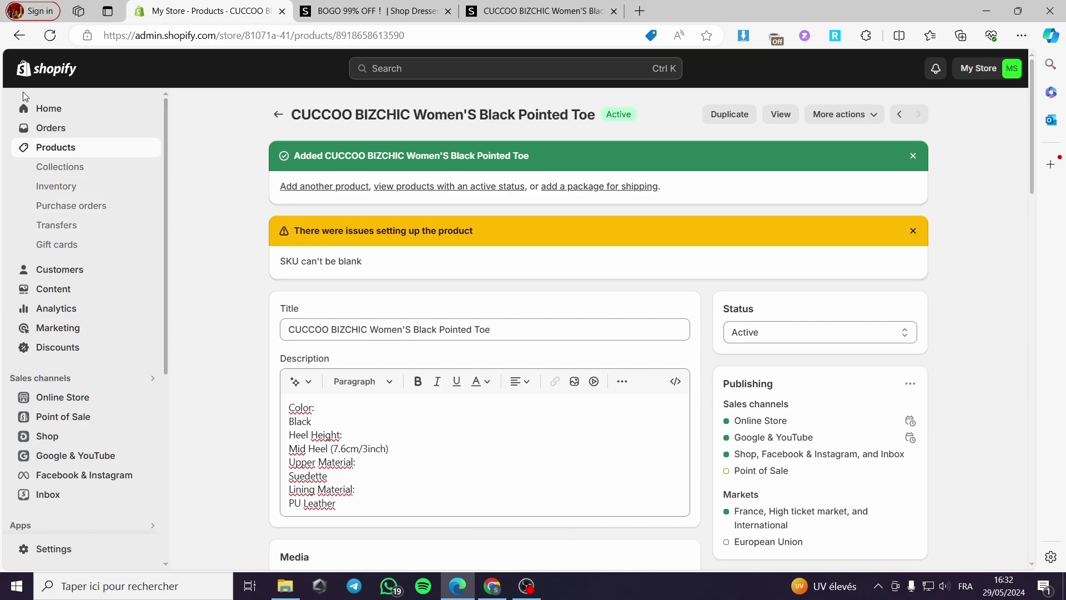
Search the Shopify App Store for "impotify" from the store admin, and close the SHEIN BOGO page
left_click(61, 109)
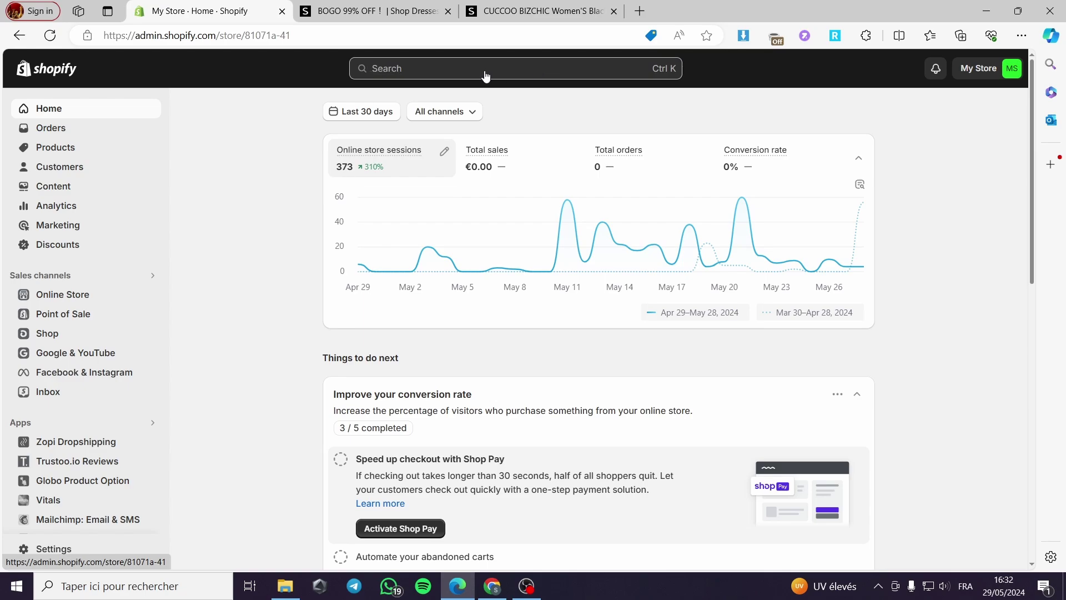
left_click(560, 68)
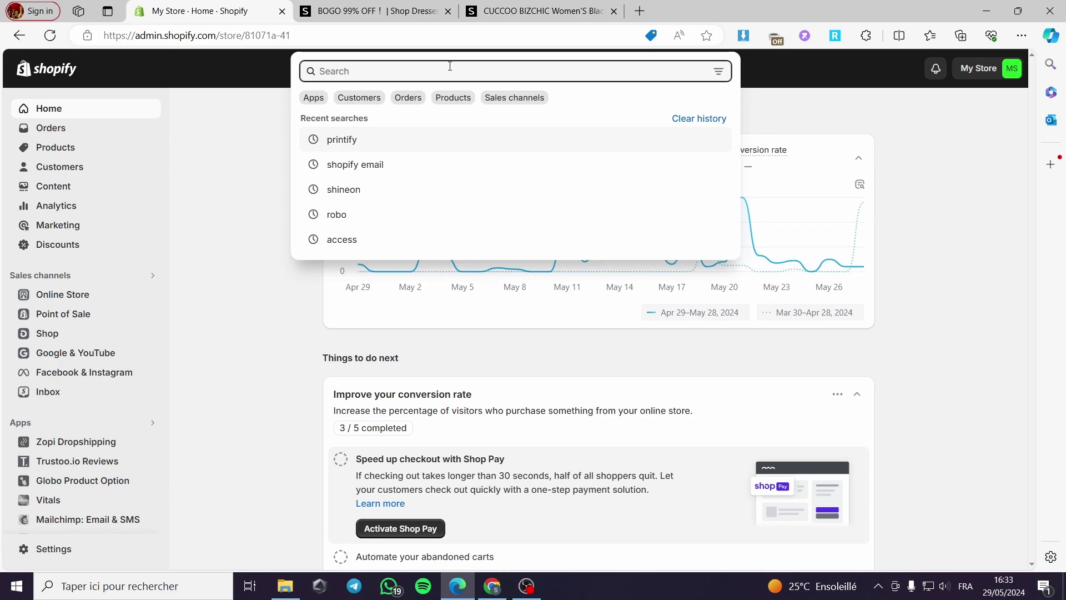
type("lm")
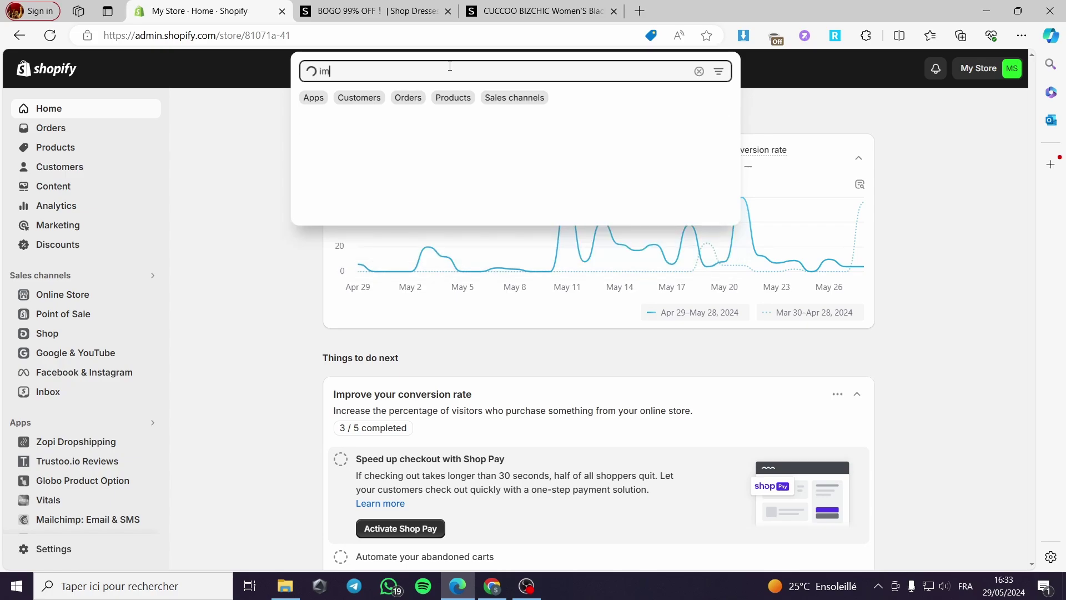
type("pot")
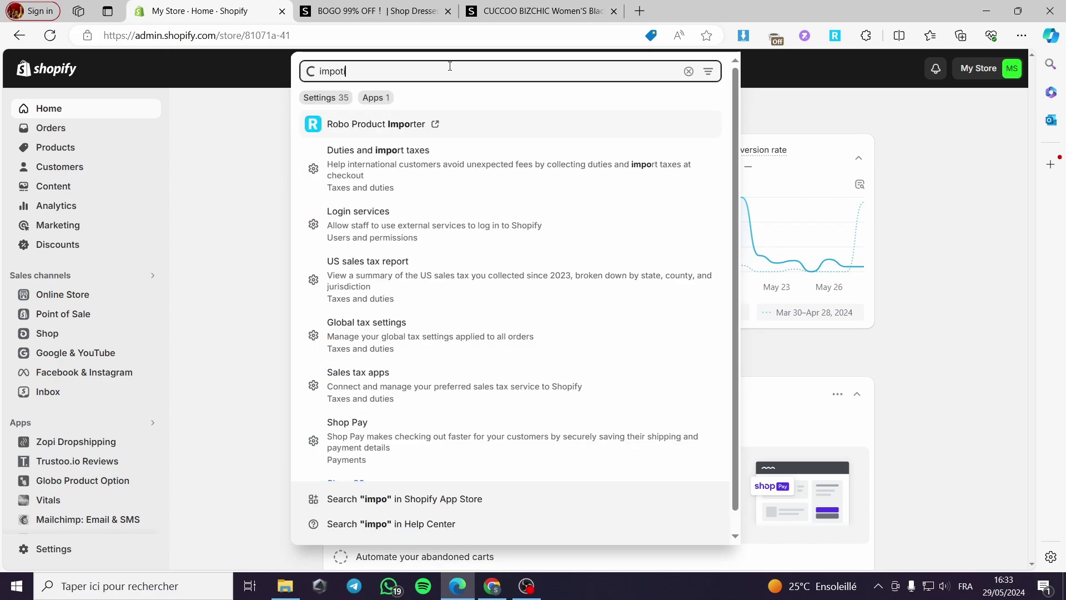
type("lfy")
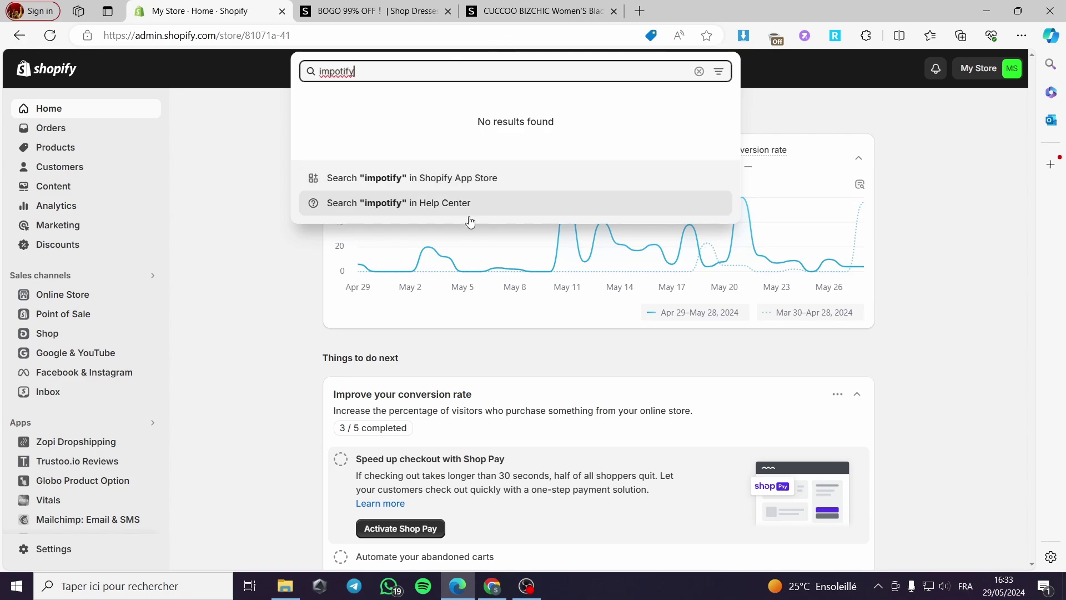
left_click(471, 181)
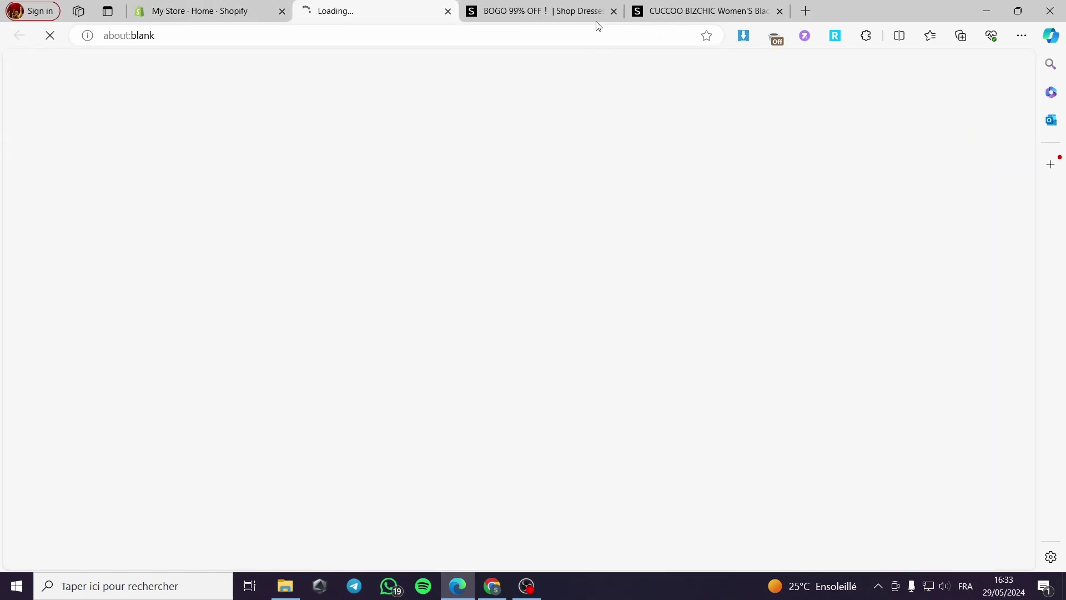
left_click(614, 11)
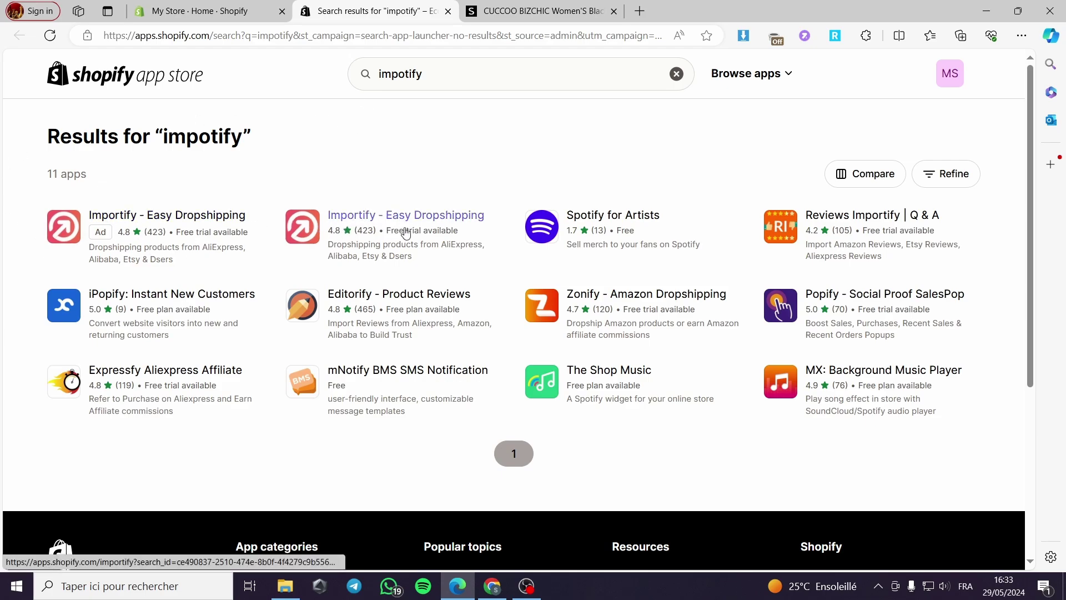
Open the Importify - Easy Dropshipping listing, check its starting price, and start installing the app
left_click(461, 222)
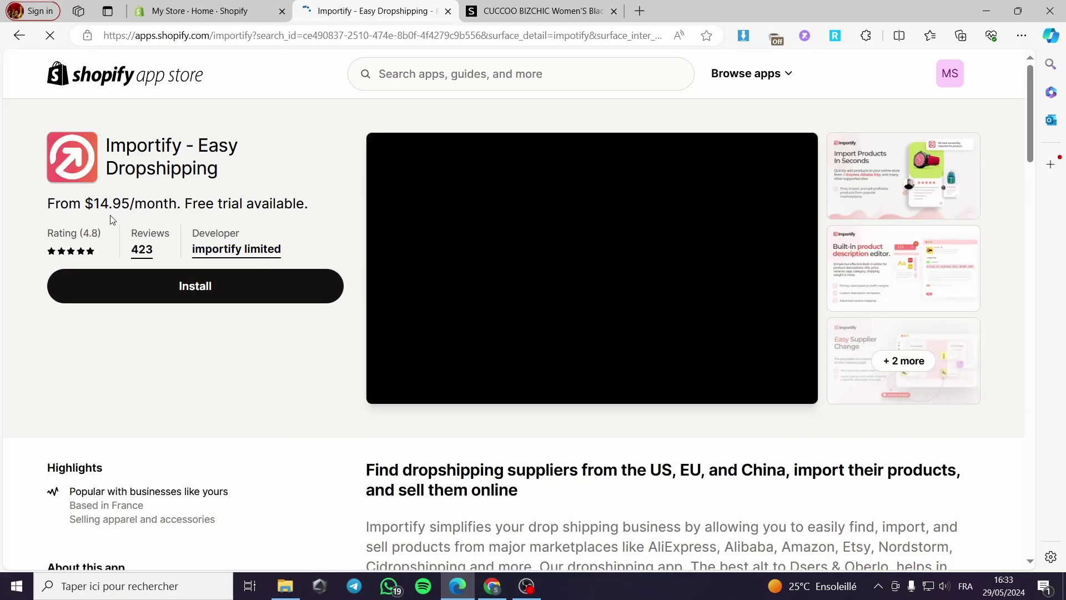
left_click_drag(47, 205, 134, 208)
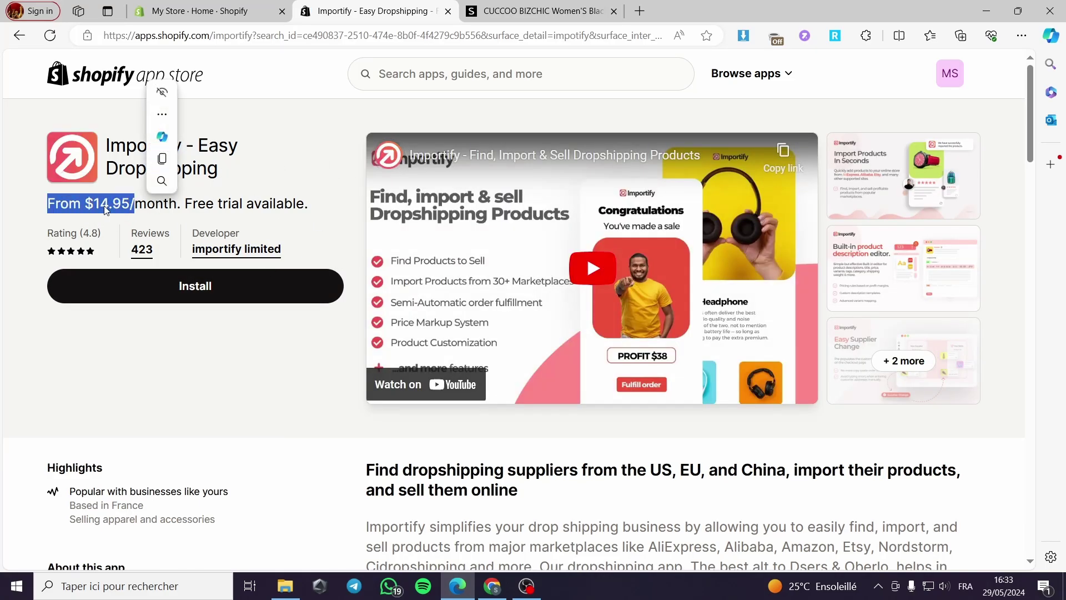
left_click(124, 219)
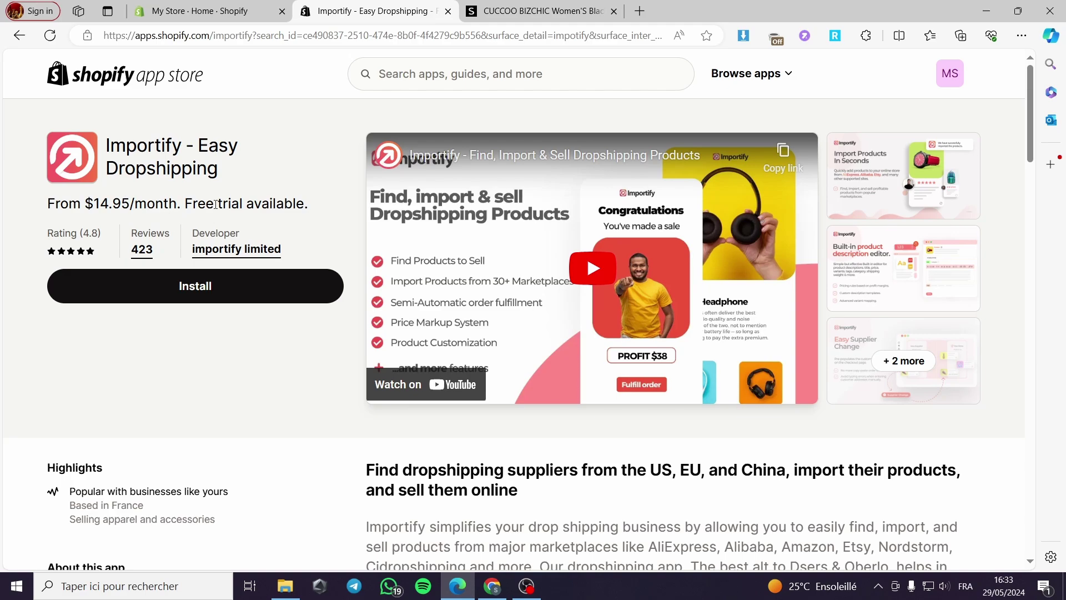
left_click(213, 294)
left_click(369, 11)
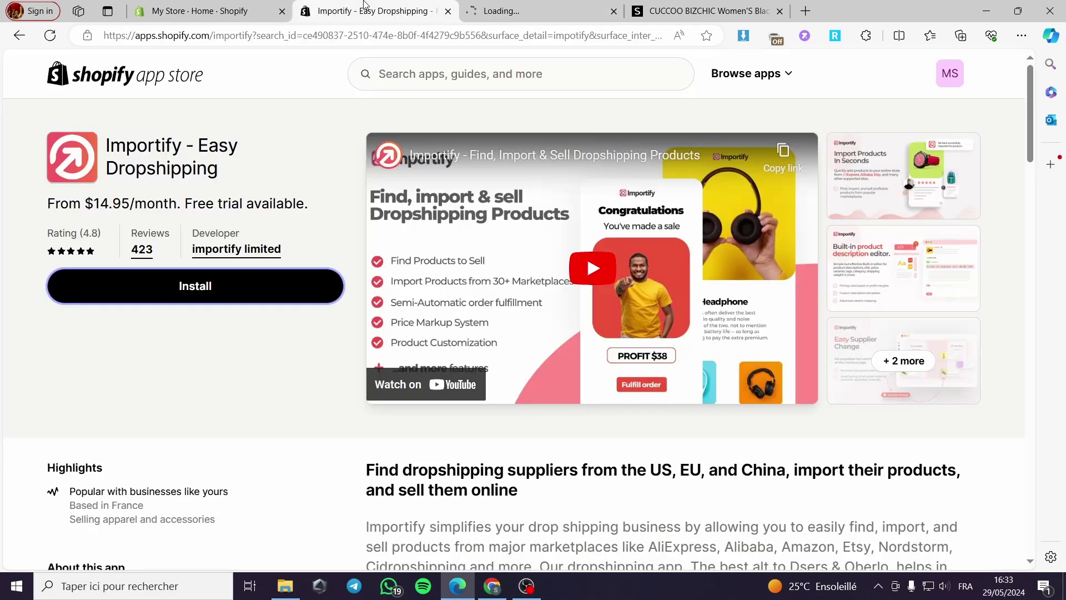
left_click(498, 9)
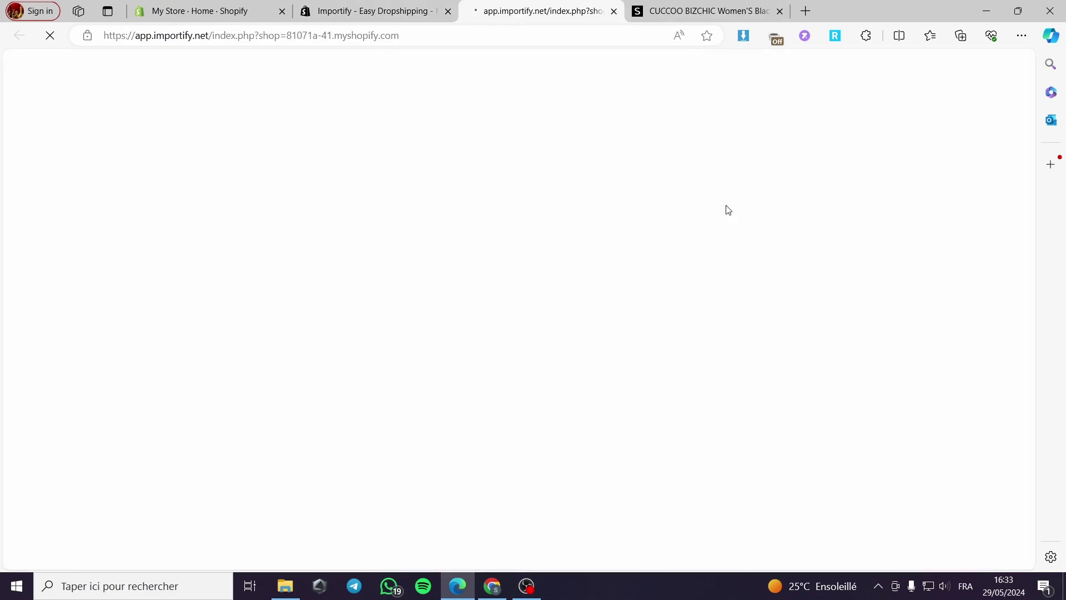
Search Google for "importify extension" and open the Importify - Product Importer page in the Chrome Web Store
left_click(805, 11)
type("google")
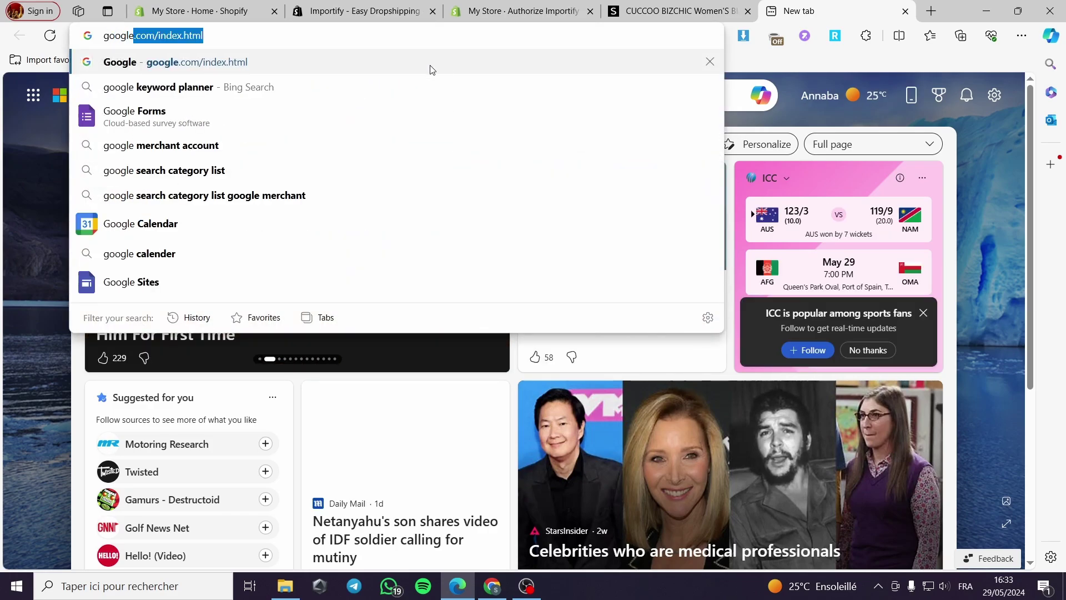
key("Return")
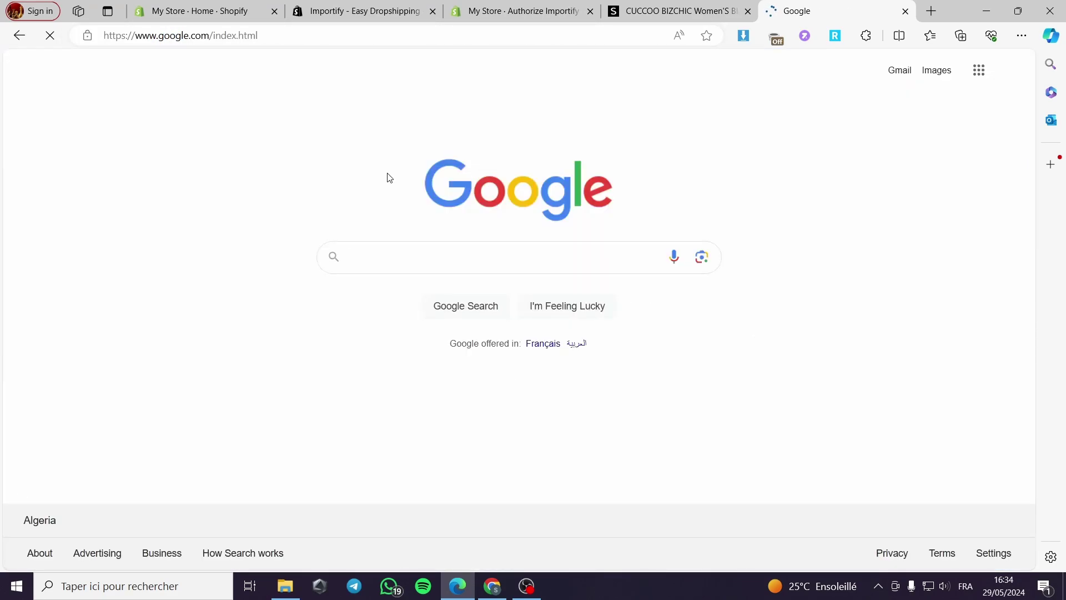
type("impo")
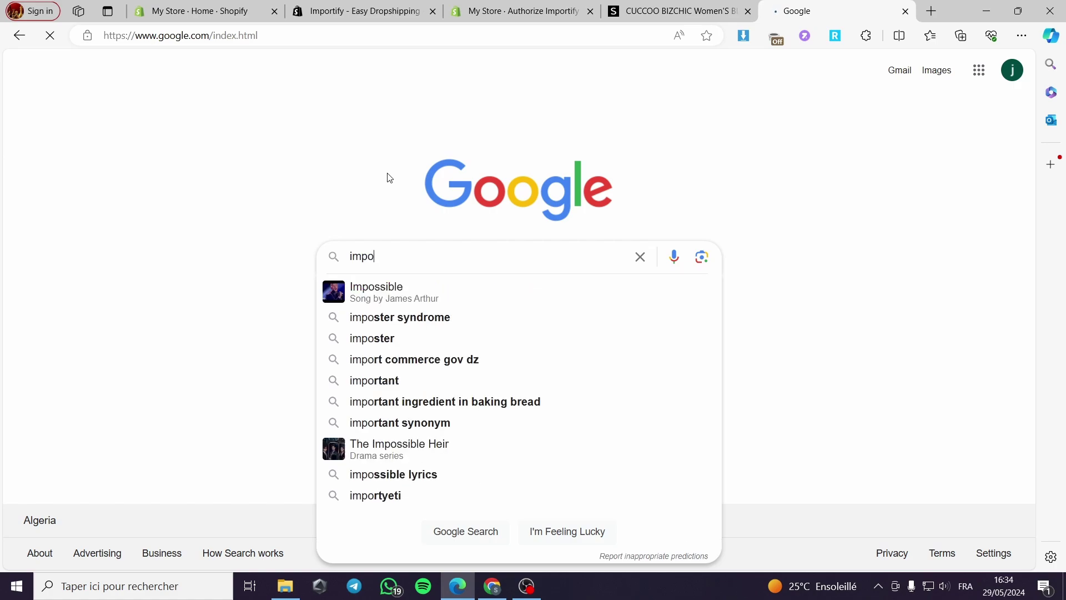
type("rtify")
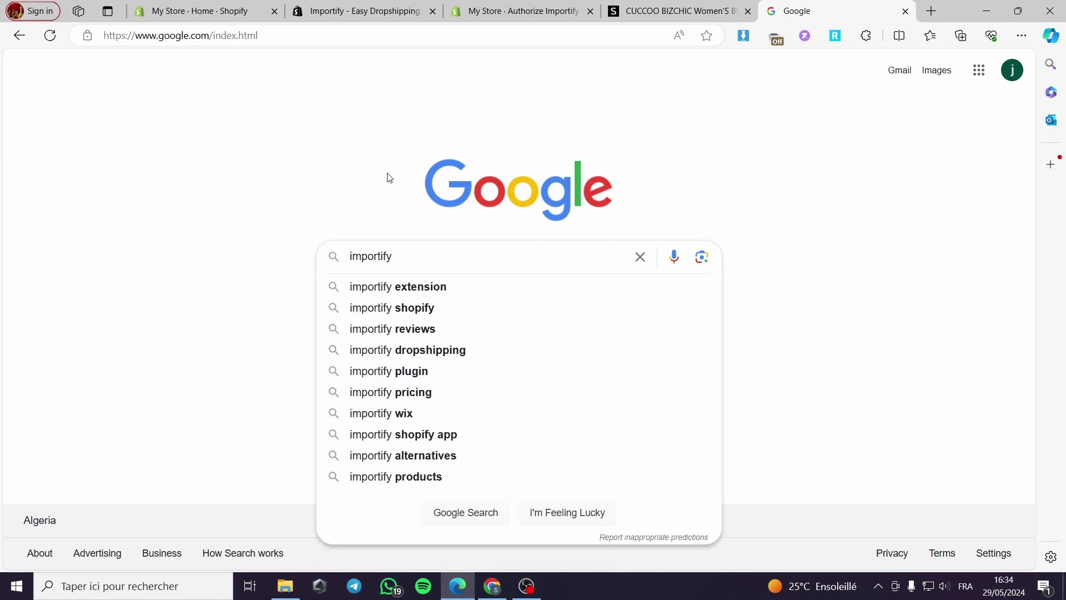
type(" e")
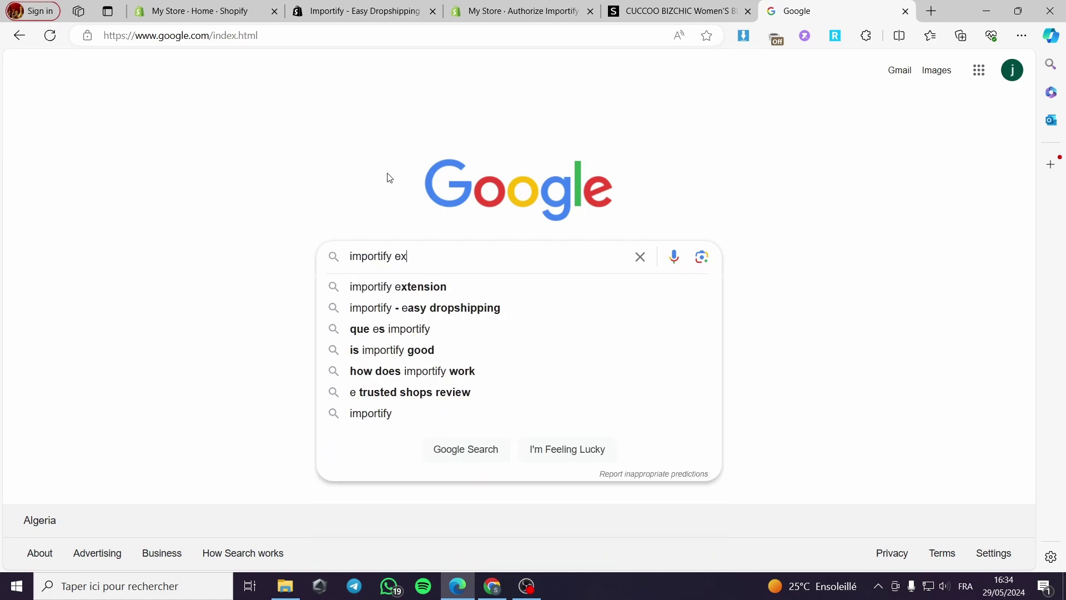
type("x")
left_click(405, 286)
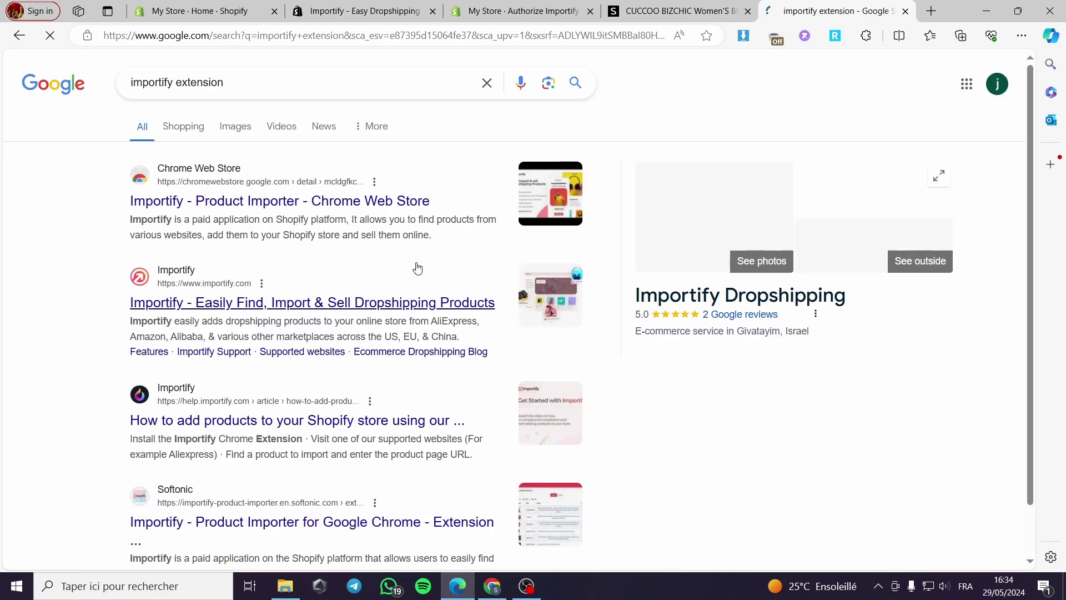
left_click(287, 212)
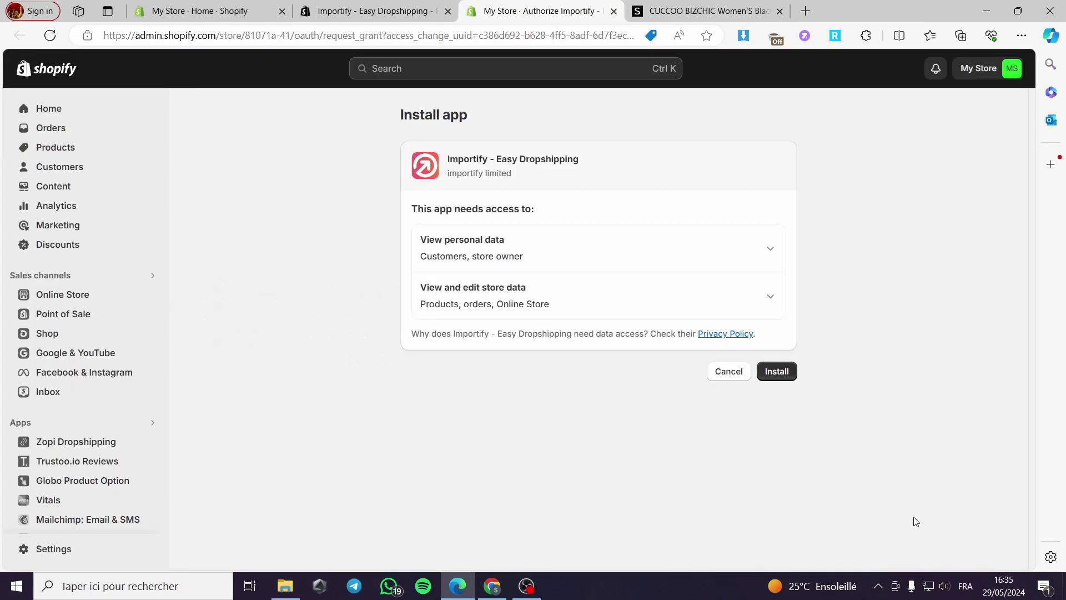
Install Importify with the requested store access, and approve its Basic monthly plan at $14.95
left_click(776, 372)
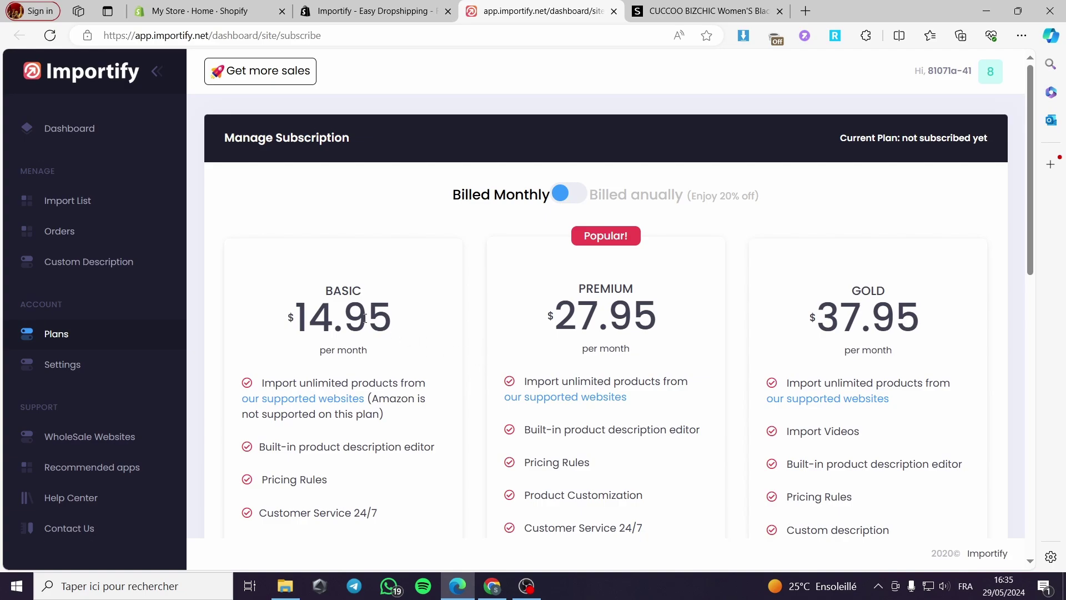
scroll(424, 304, "down", 10)
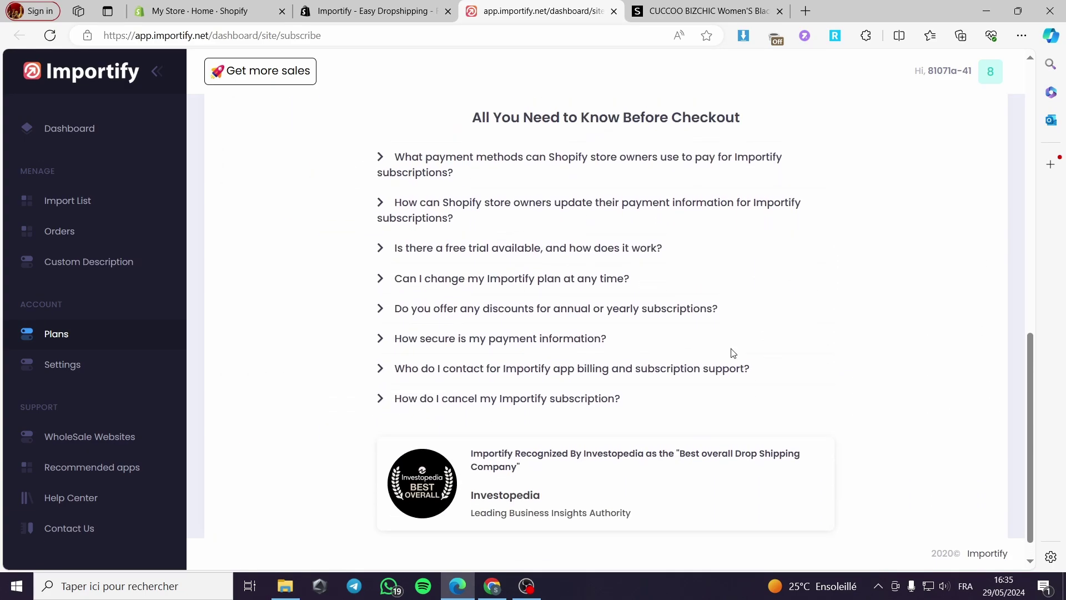
scroll(733, 352, "up", 10)
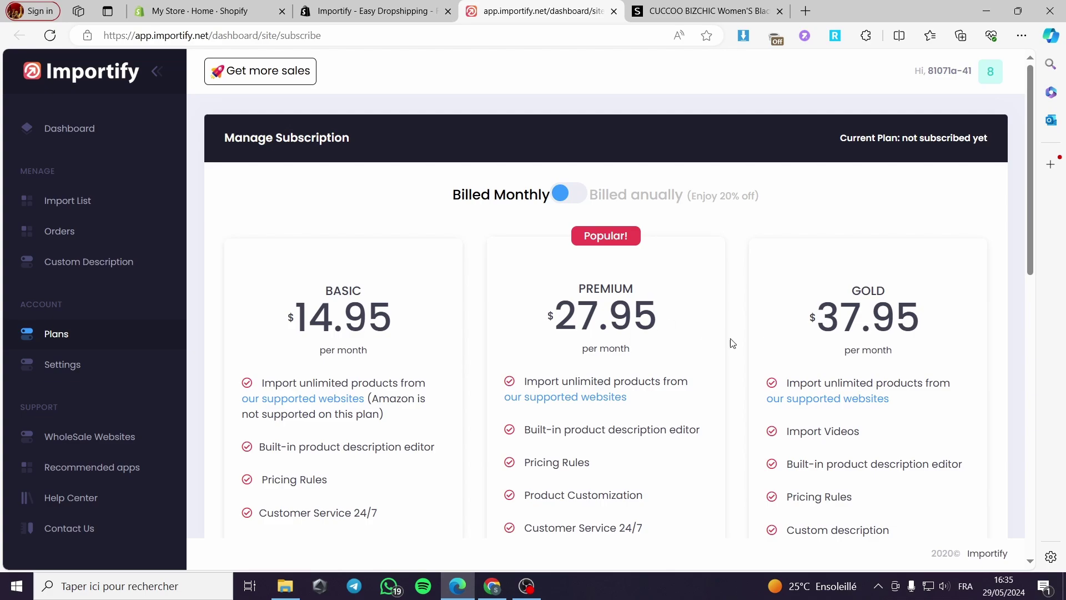
scroll(444, 360, "down", 4)
scroll(362, 354, "up", 3)
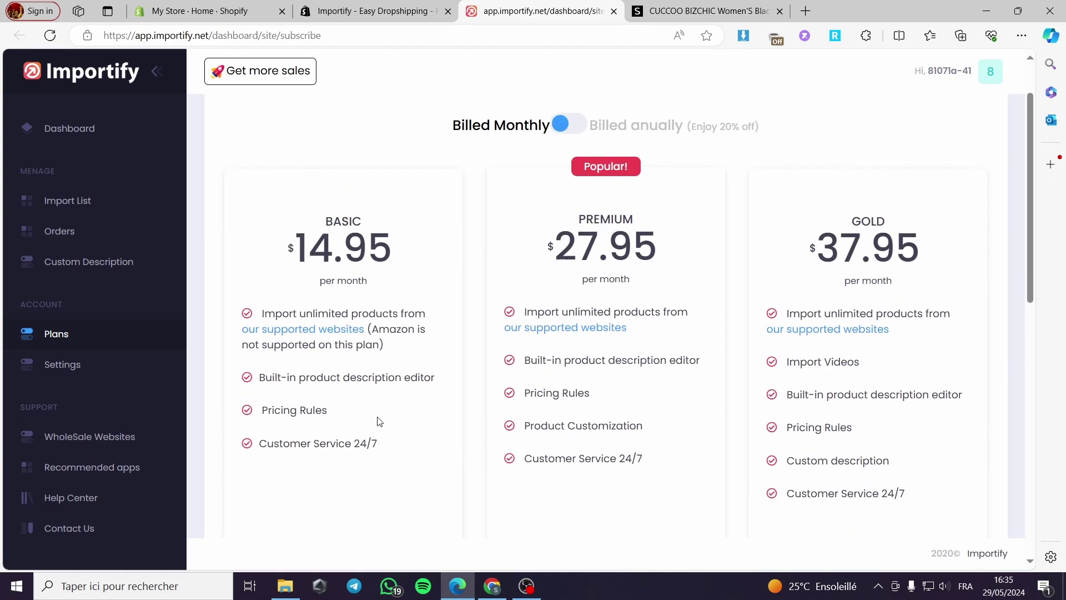
scroll(380, 421, "down", 4)
left_click(345, 361)
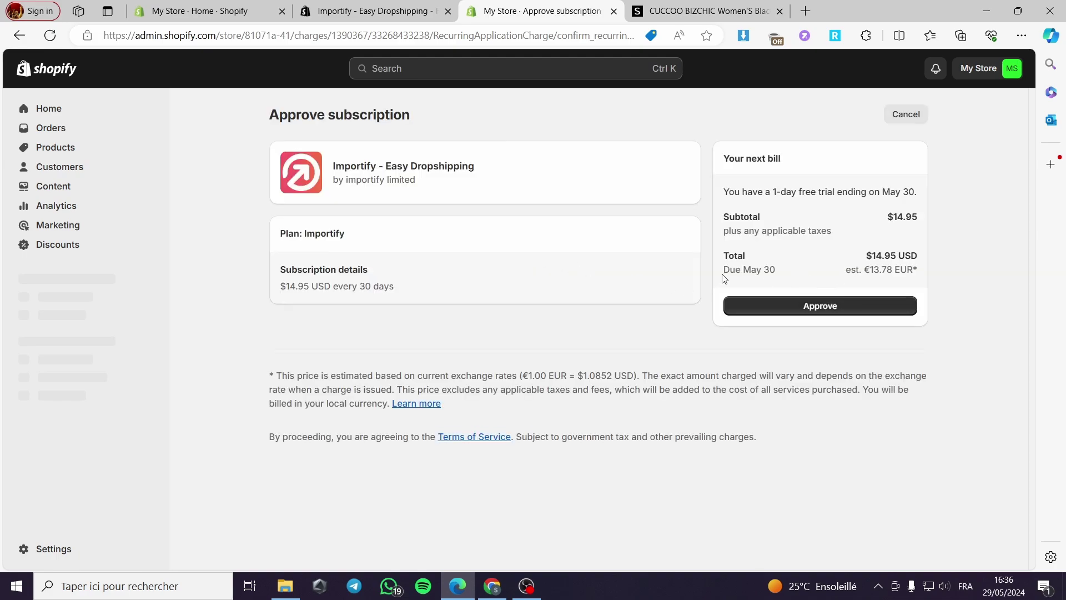
left_click(818, 306)
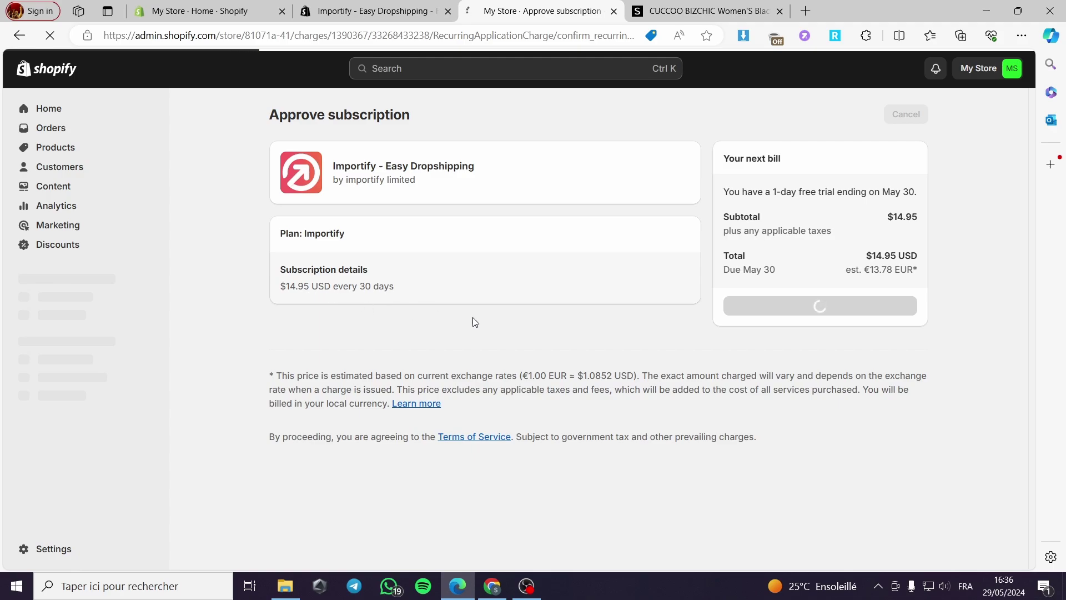
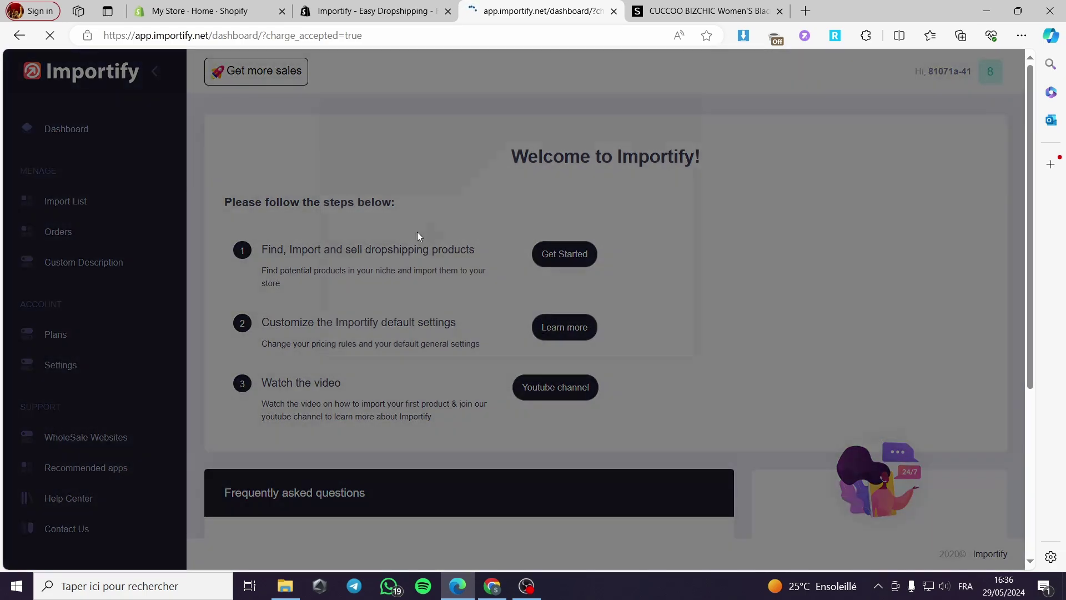
Dismiss the AliExpress authorization request, and open the product importer from Importify's import list
left_click(515, 326)
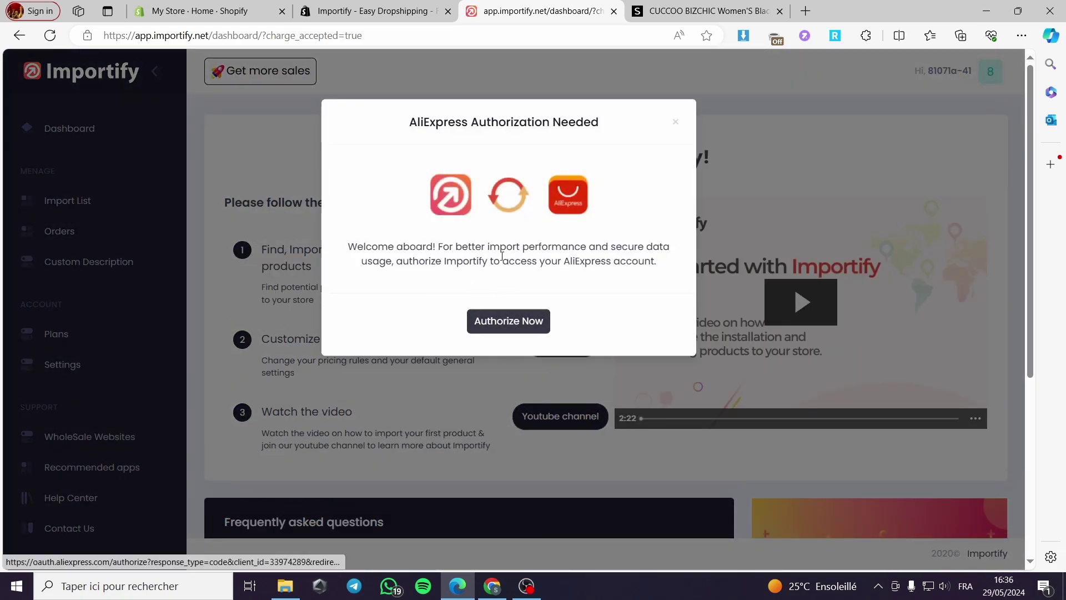
left_click(675, 122)
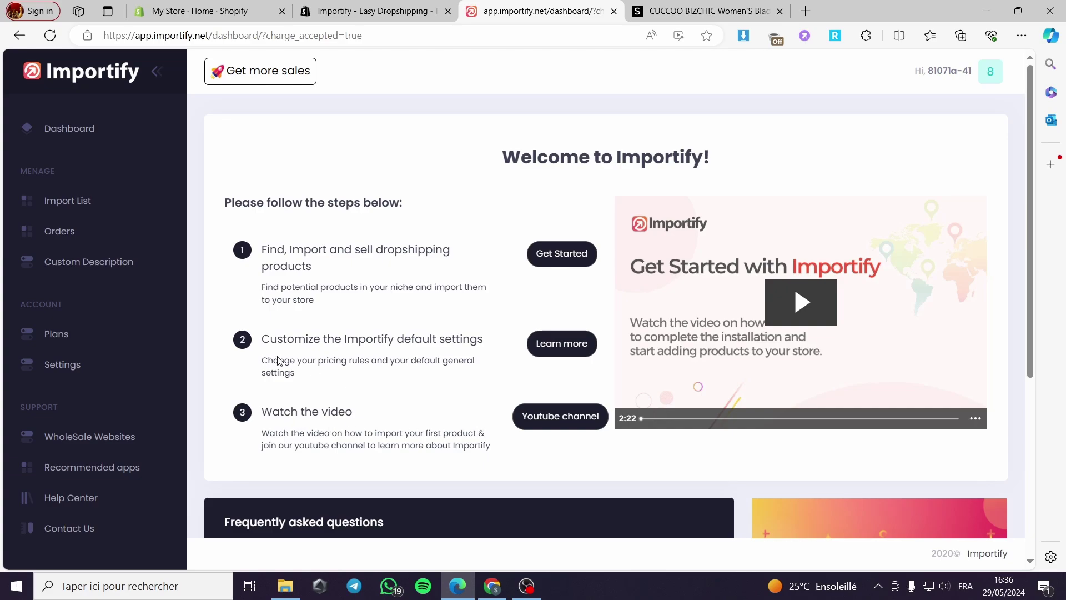
left_click(68, 201)
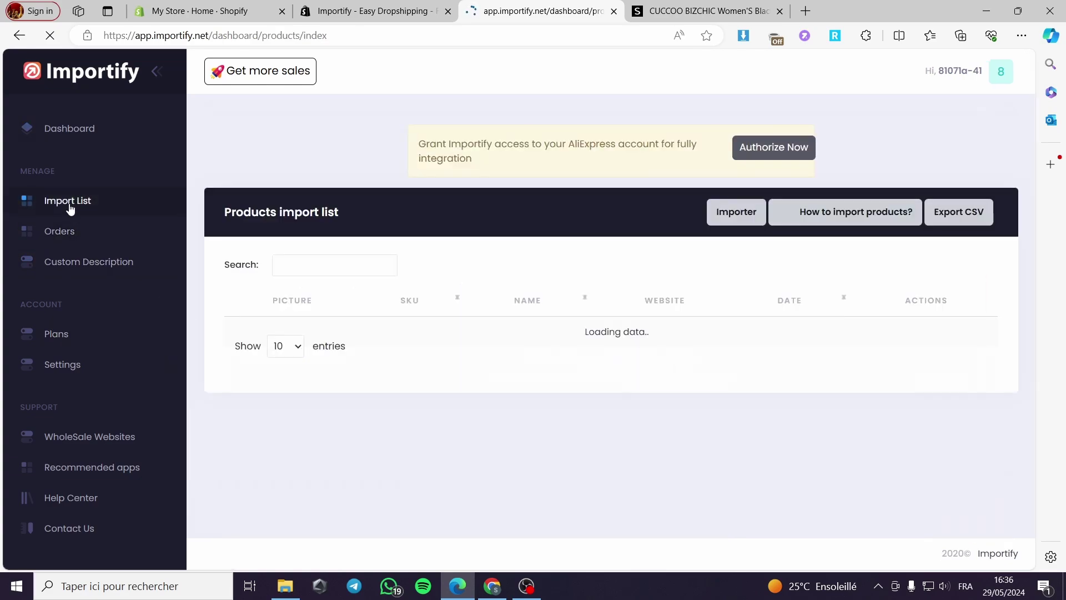
left_click(735, 220)
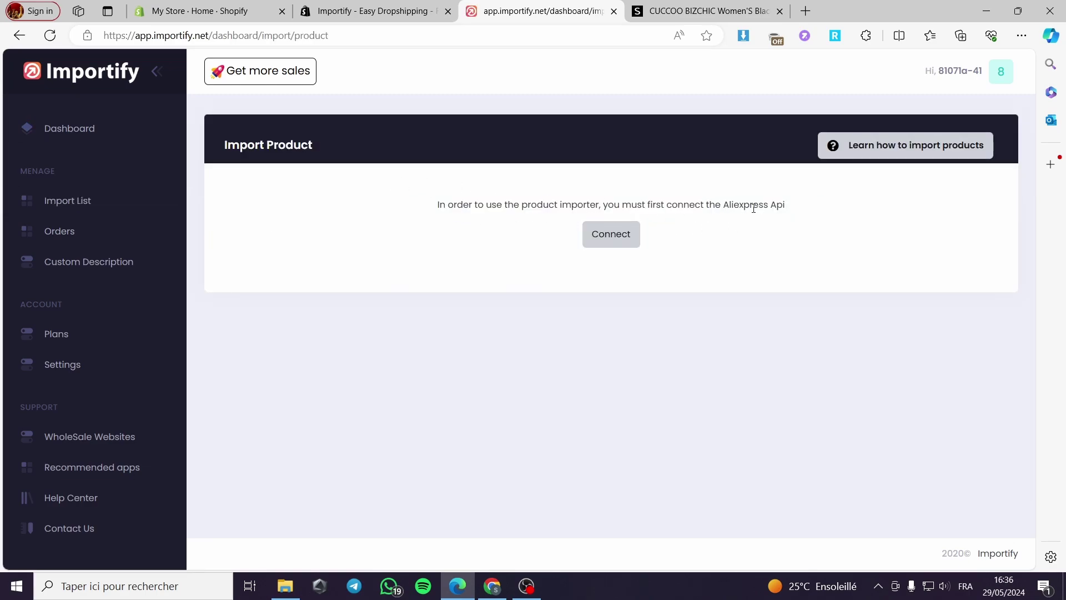
Read the product importer's note about the AliExpress API, and return to the Importify dashboard
left_click_drag(724, 208, 797, 206)
left_click(799, 233)
left_click(90, 131)
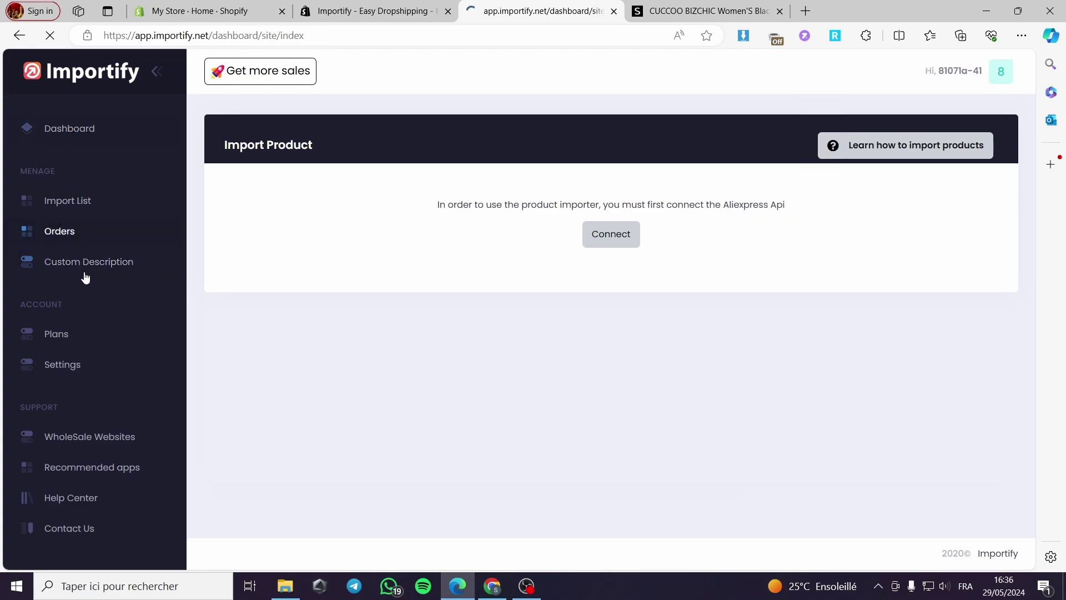
Look through the Importify dashboard and check what its browser extension offers on this page
scroll(572, 295, "down", 5)
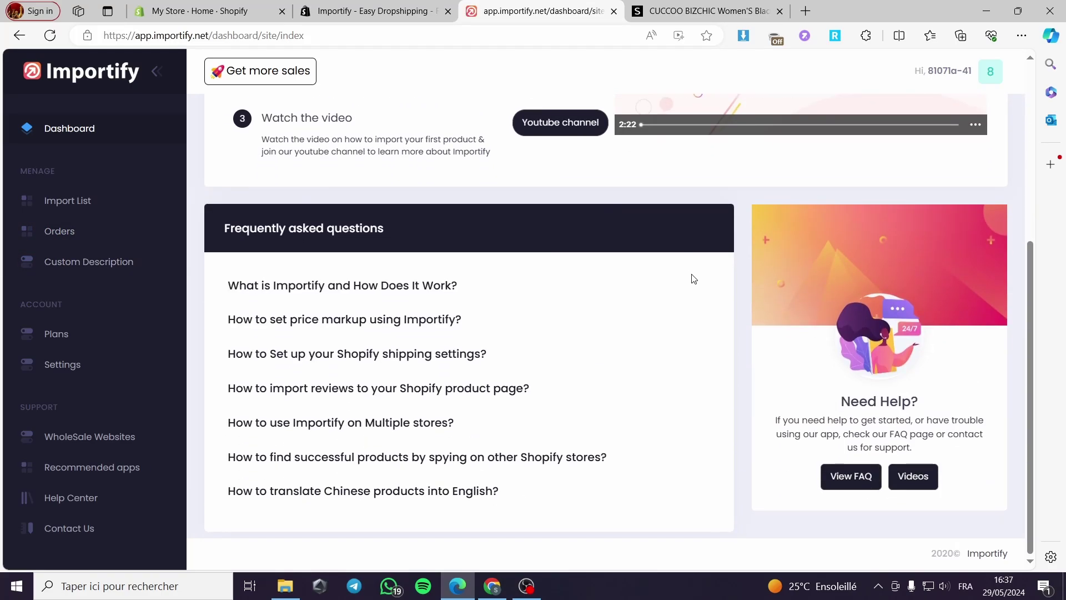
scroll(521, 277, "up", 5)
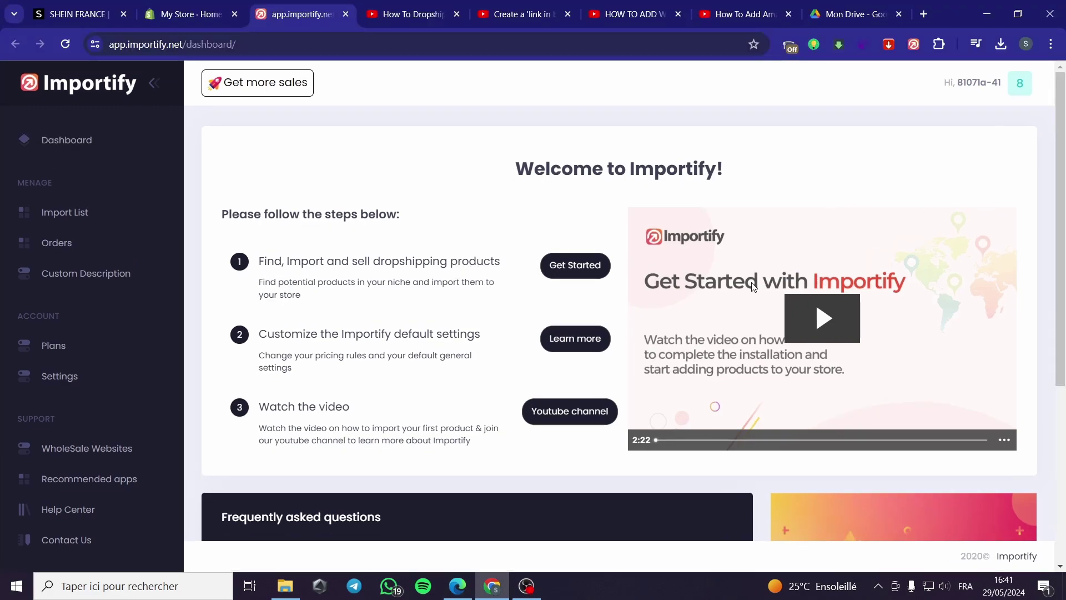
left_click(914, 45)
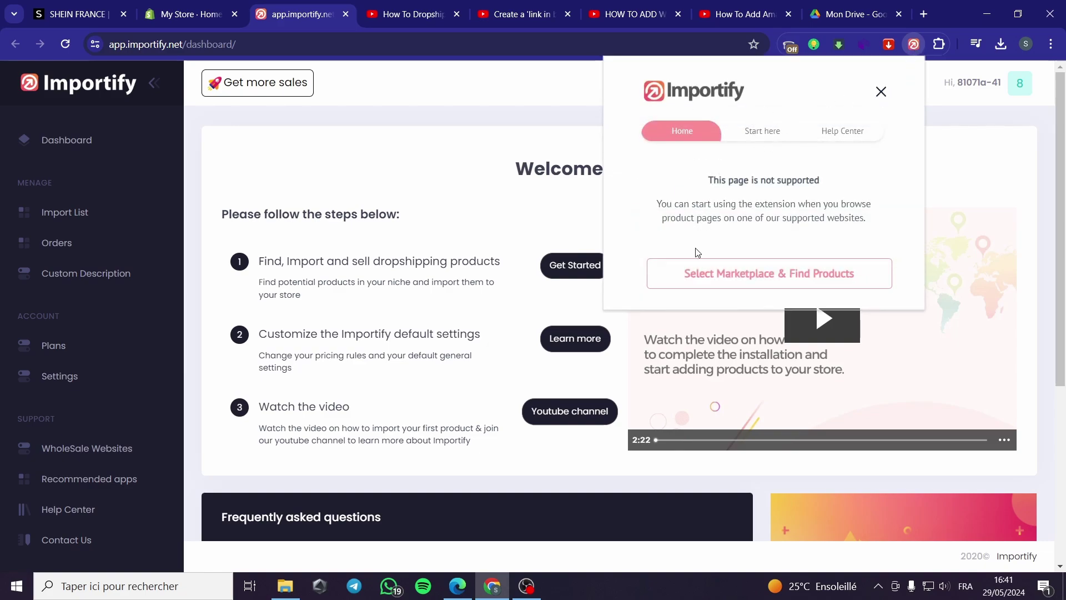
left_click(881, 92)
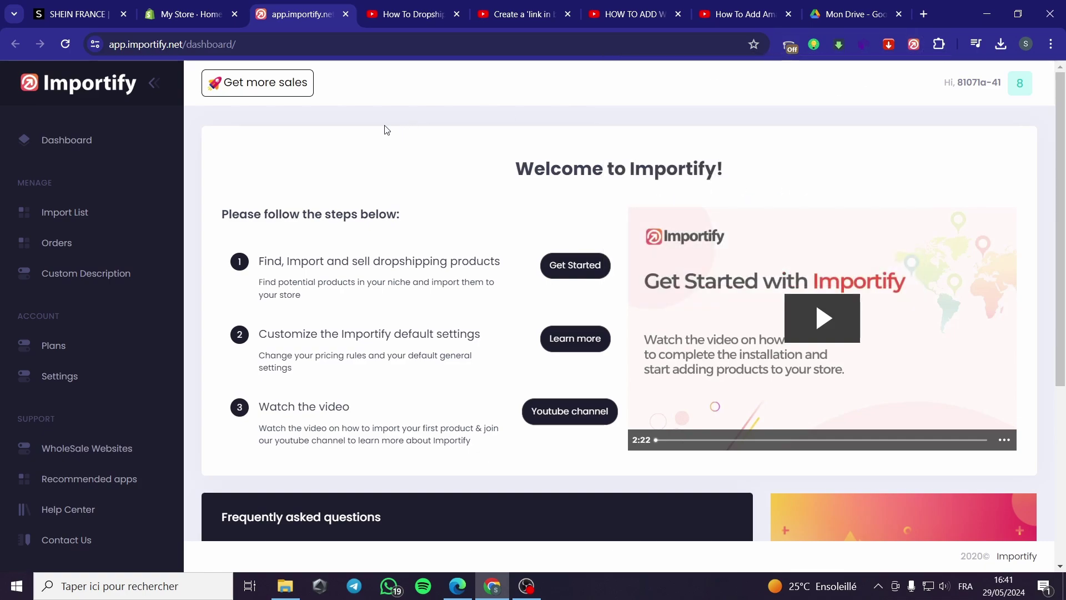
Switch to the SHEIN site and open the Manfinity LEGND T-shirt with the mountain print from the best-sellers
left_click(64, 12)
scroll(440, 240, "down", 6)
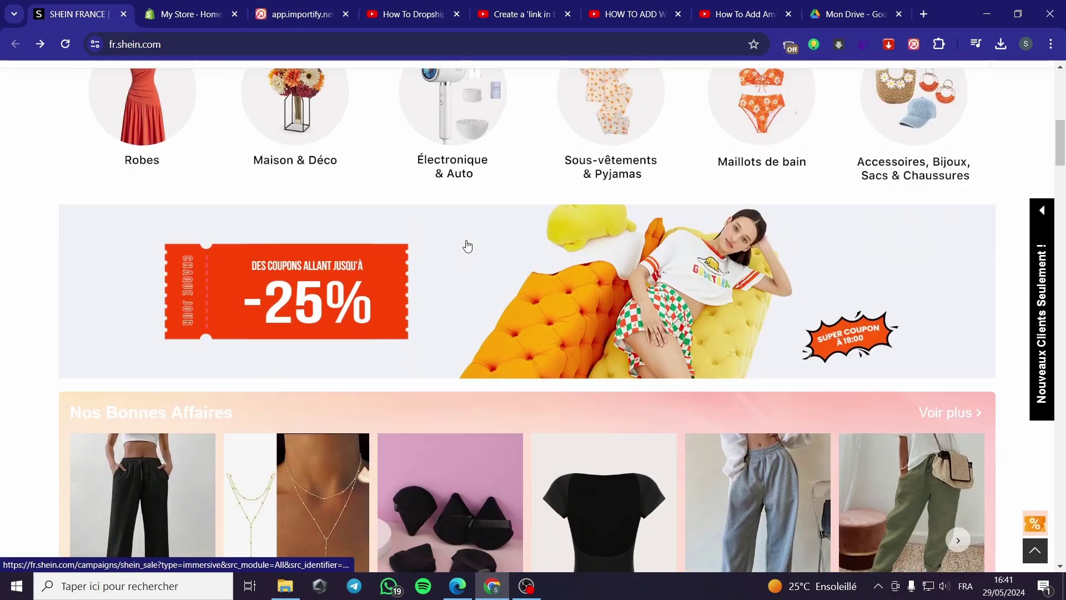
scroll(610, 240, "up", 8)
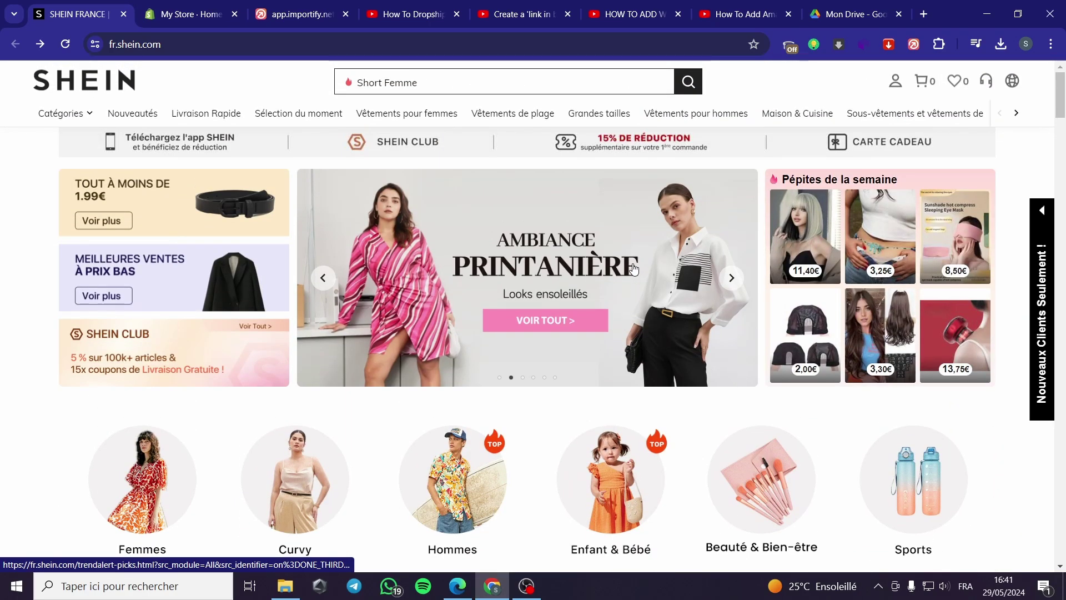
scroll(489, 316, "down", 10)
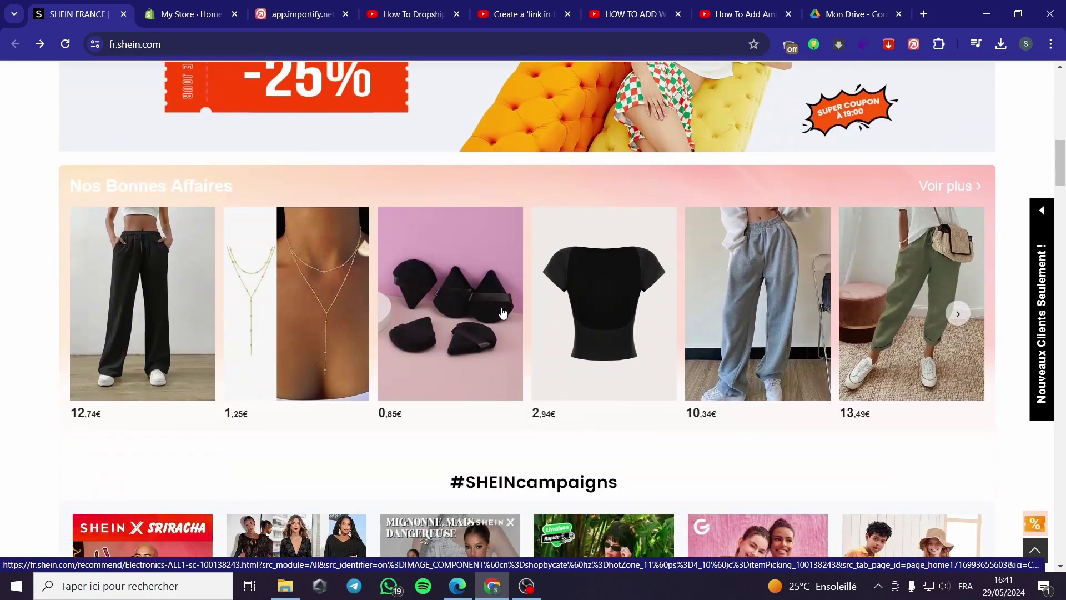
scroll(495, 320, "down", 11)
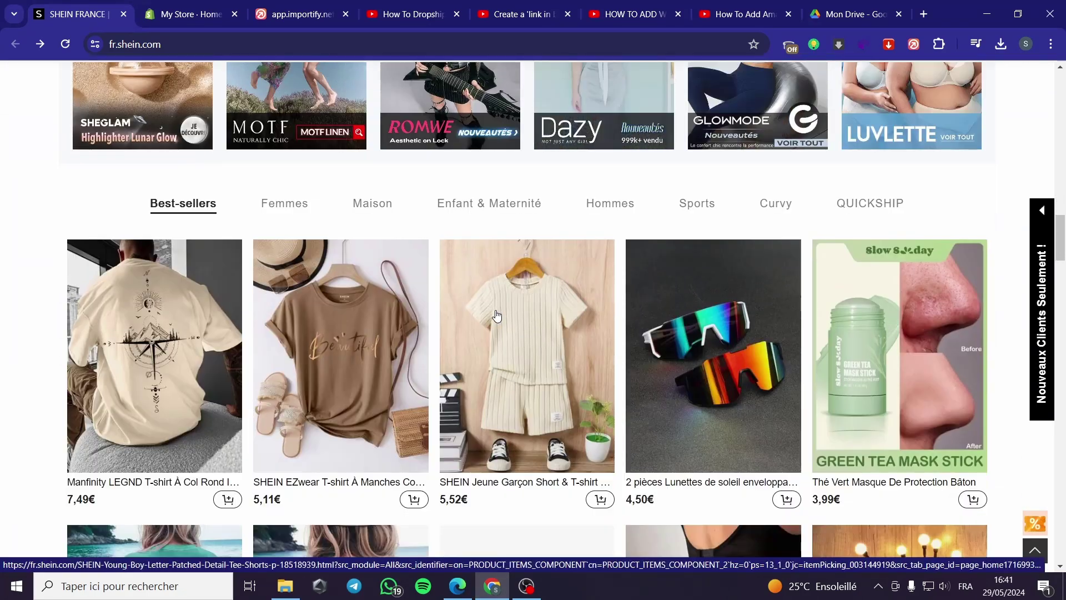
scroll(490, 313, "down", 1)
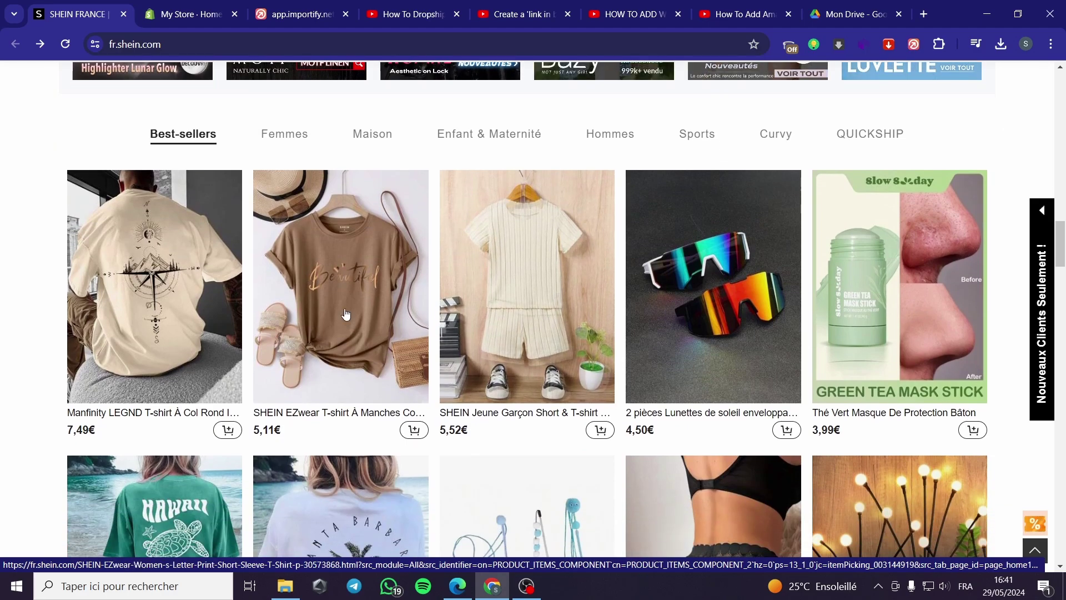
left_click(186, 328)
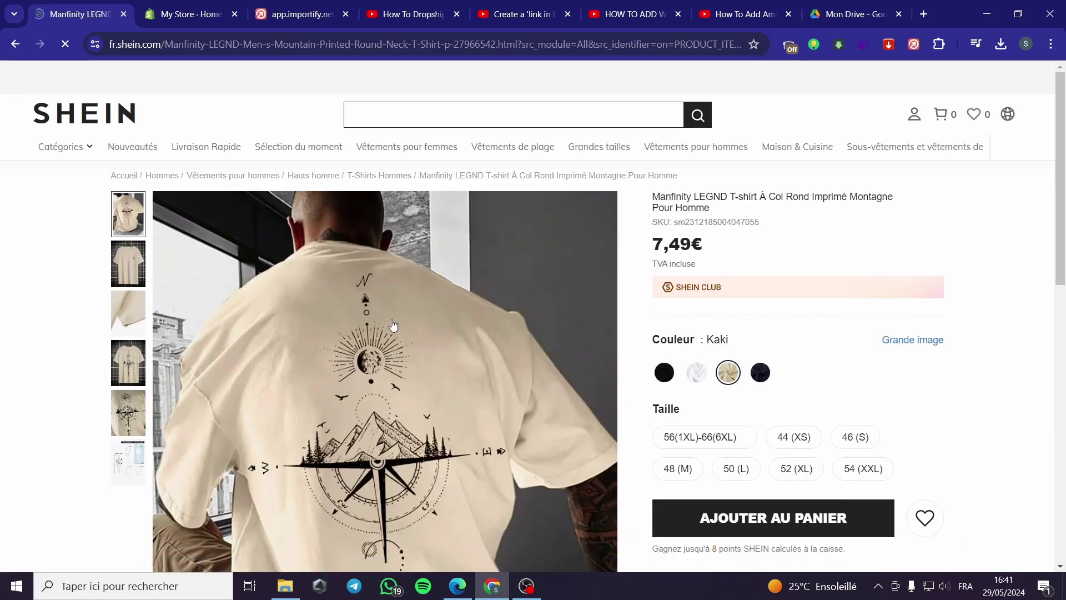
Start importing the Manfinity LEGND T-shirt from its SHEIN product page with the Importify extension
scroll(656, 339, "down", 3)
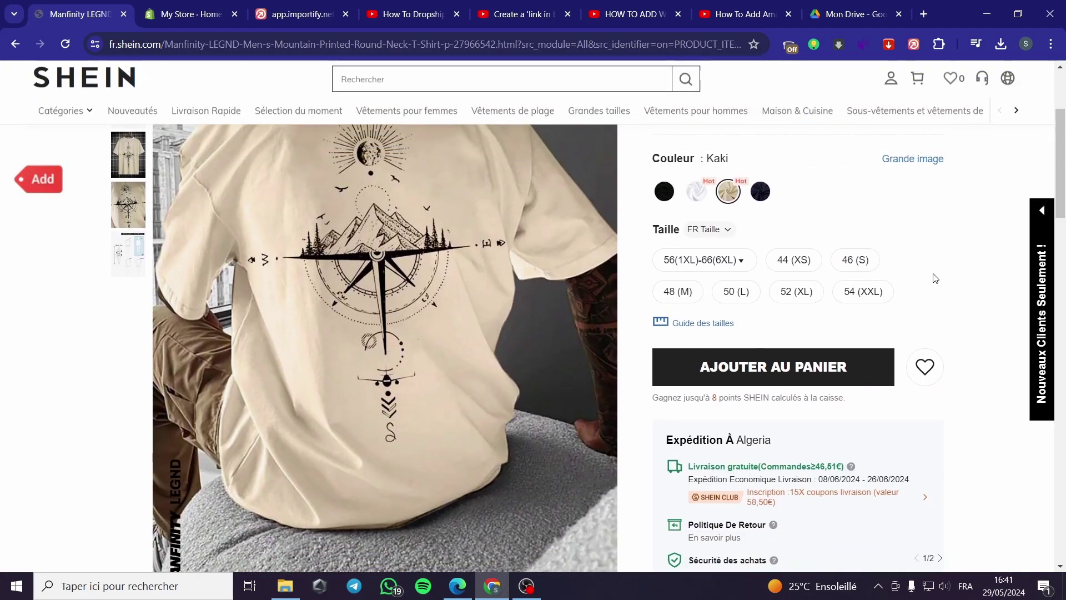
scroll(821, 274, "up", 3)
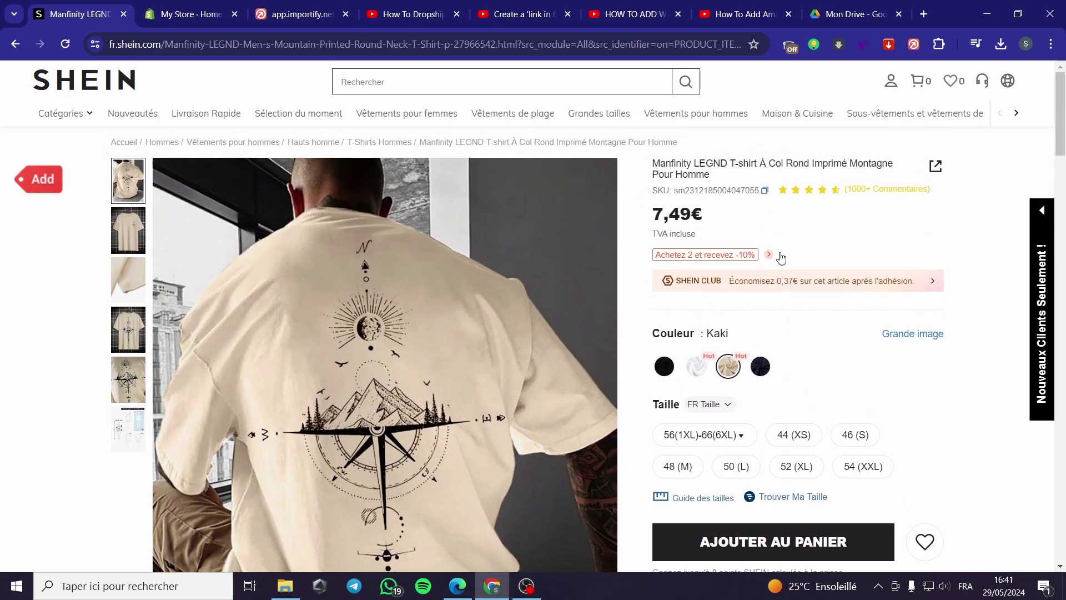
left_click(914, 44)
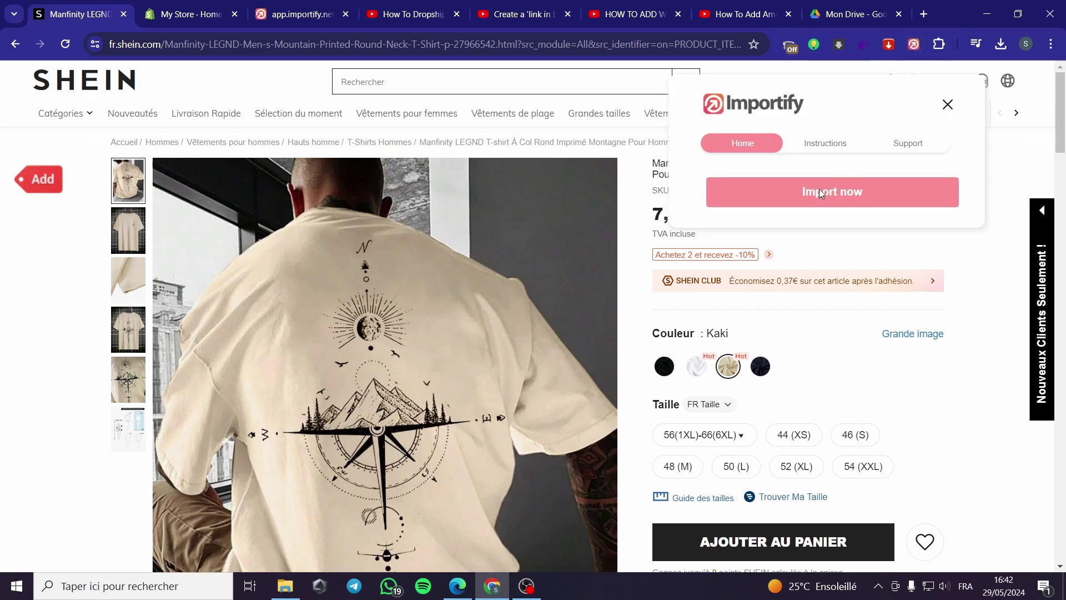
left_click(842, 195)
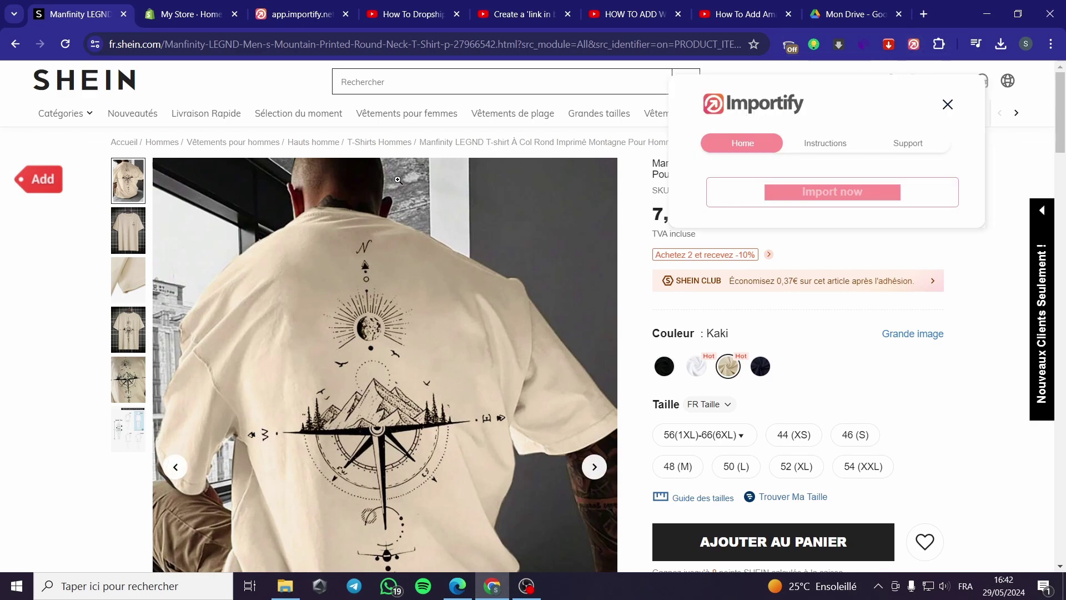
left_click(824, 191)
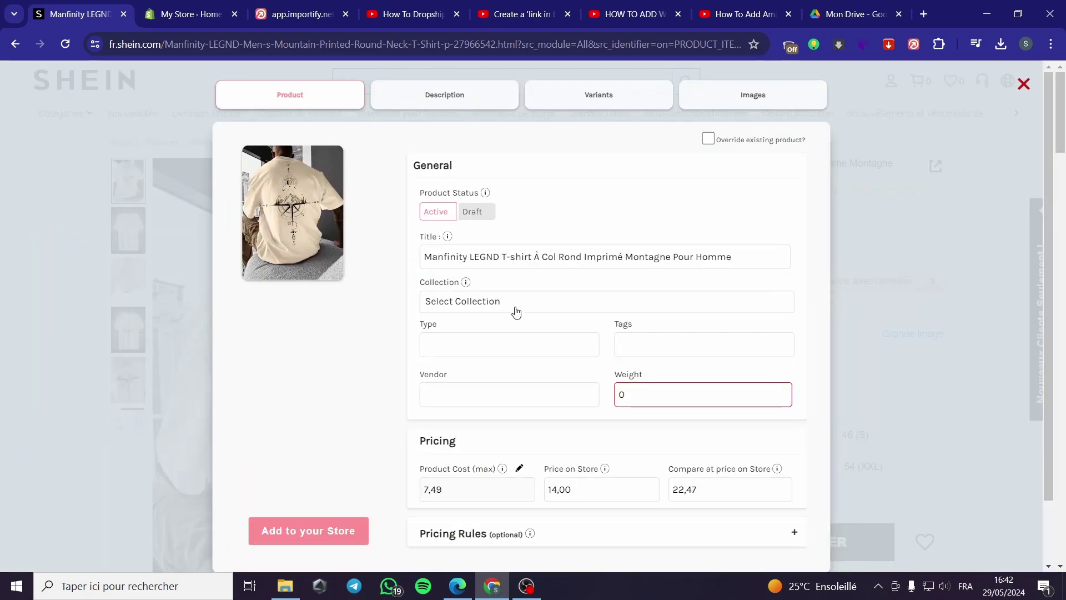
Review the general details, pricing, description and variants in the Importify import form
scroll(635, 318, "down", 1)
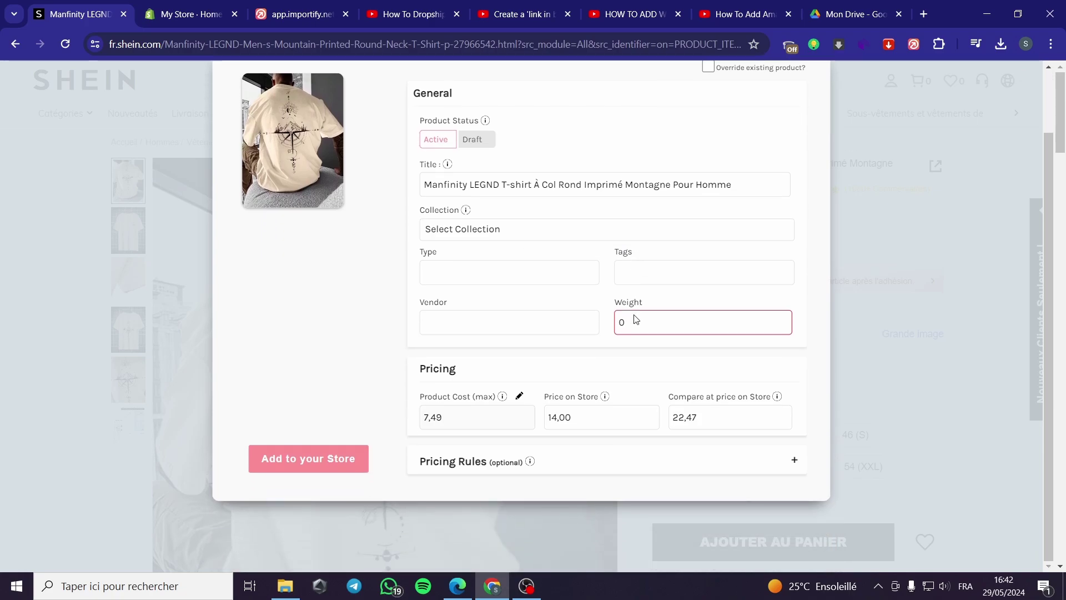
scroll(488, 468, "up", 1)
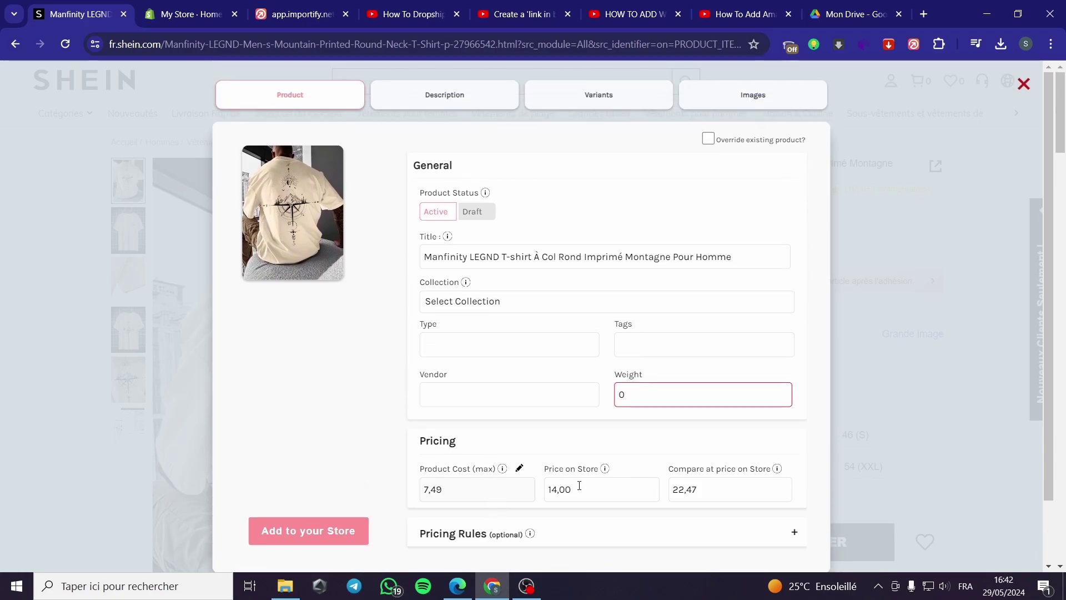
scroll(750, 486, "down", 1)
scroll(512, 441, "up", 1)
left_click(455, 99)
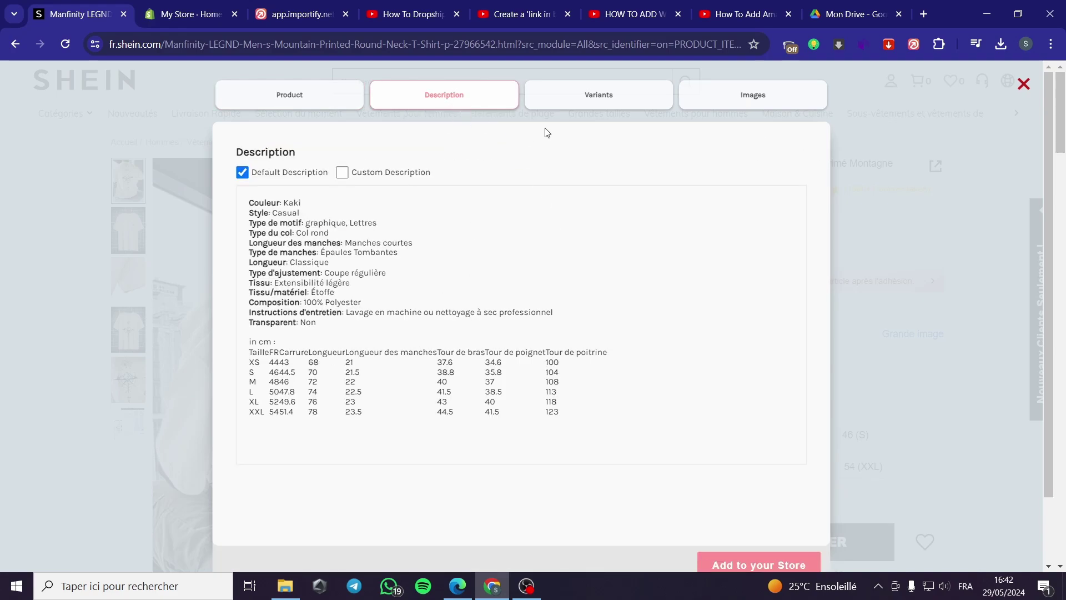
left_click(588, 101)
Deselect all import images, and select only the white, black, navy and beige back views plus the beige front view
left_click(726, 101)
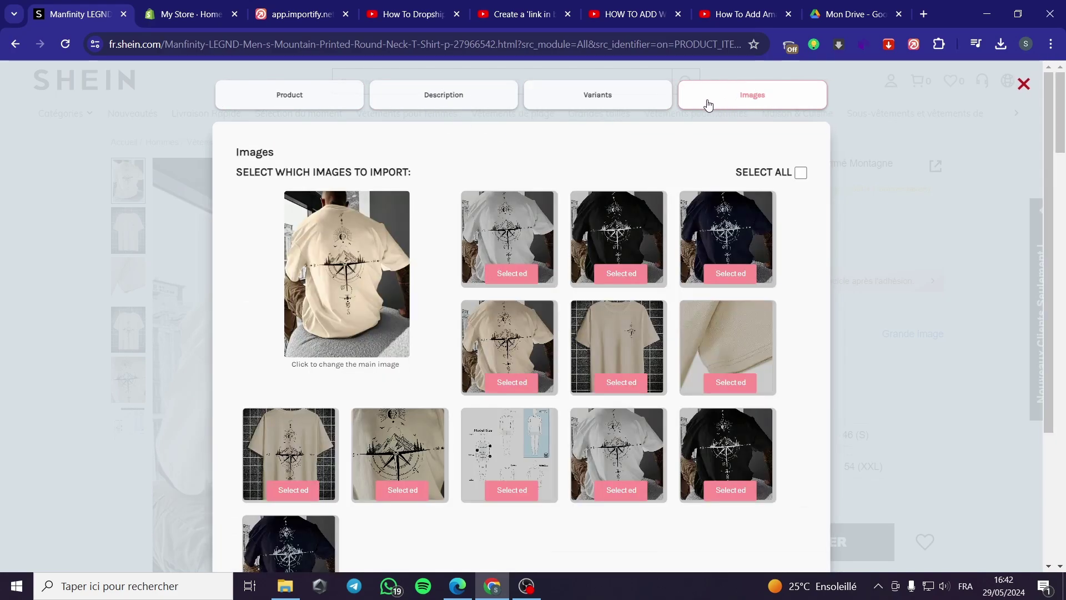
left_click(800, 172)
left_click(800, 173)
left_click(514, 274)
left_click(621, 273)
left_click(512, 382)
left_click(620, 382)
left_click(730, 274)
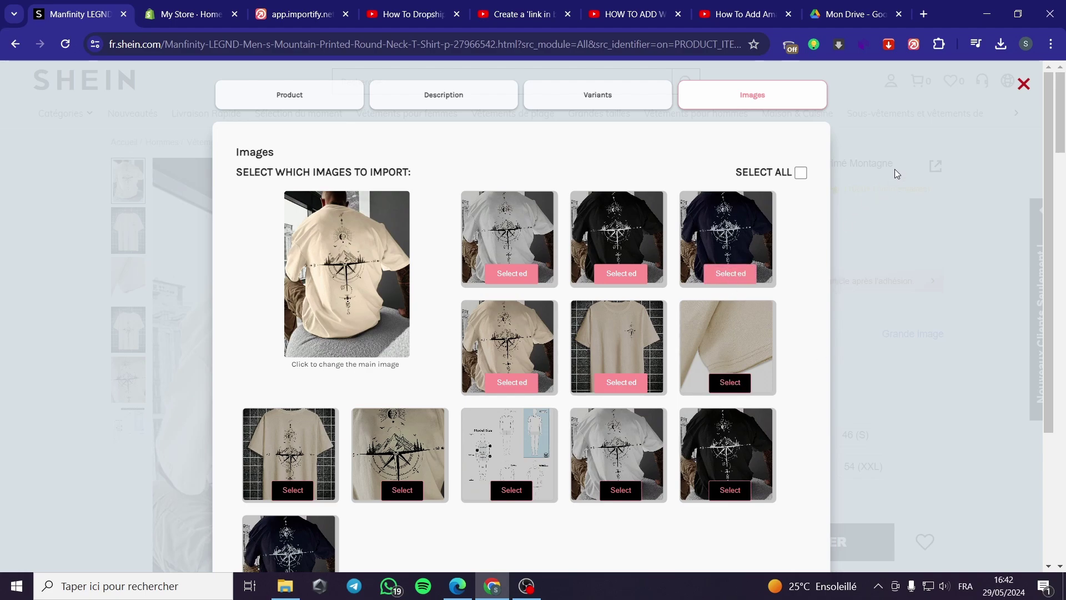
Add the T-shirt to the store and view its new storefront product page
scroll(839, 383, "down", 3)
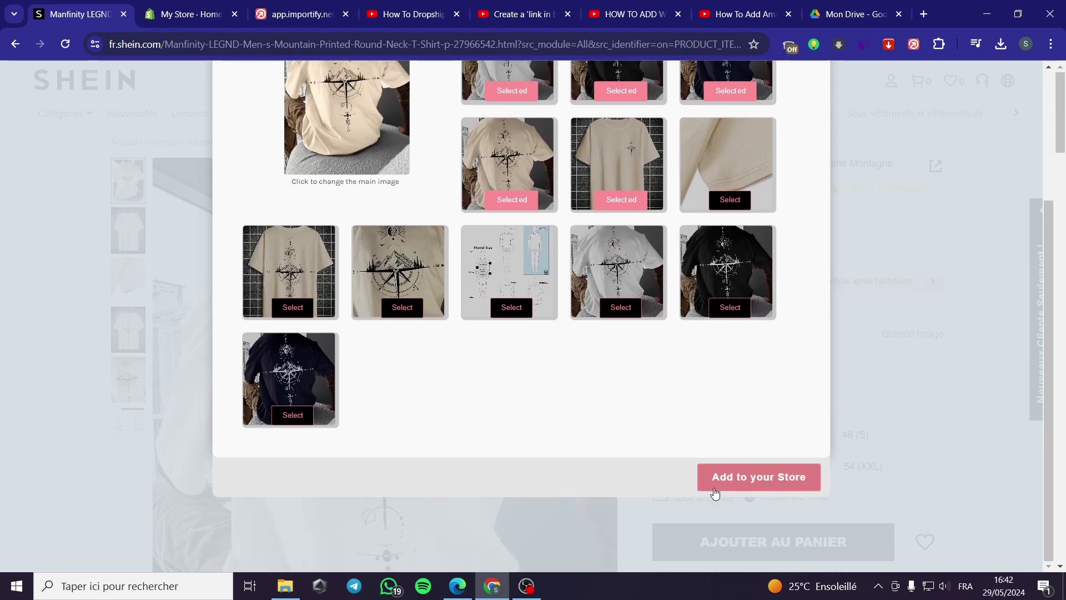
left_click(748, 481)
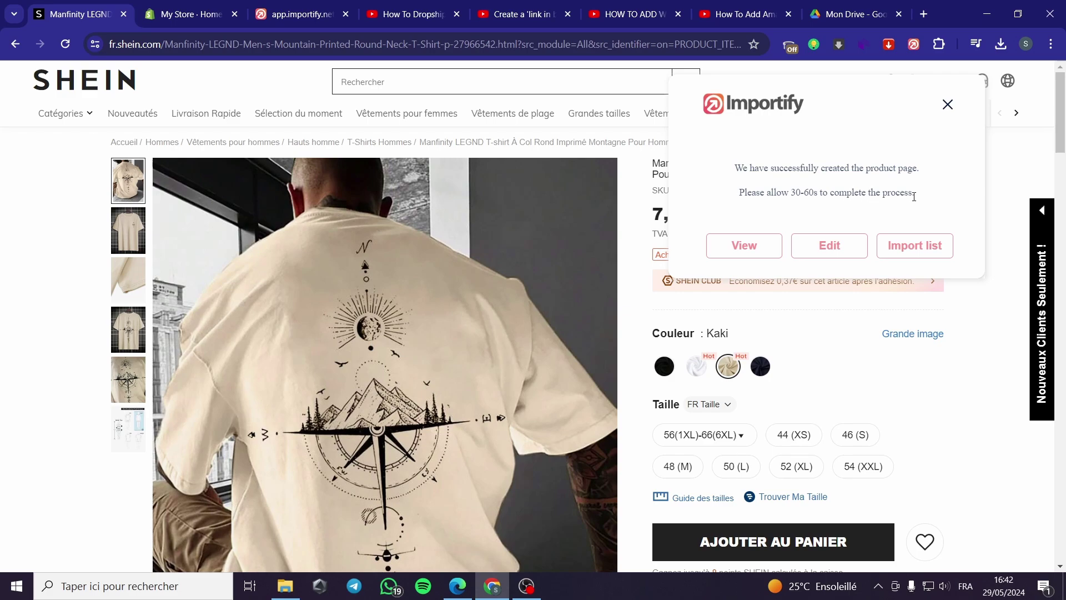
left_click(761, 245)
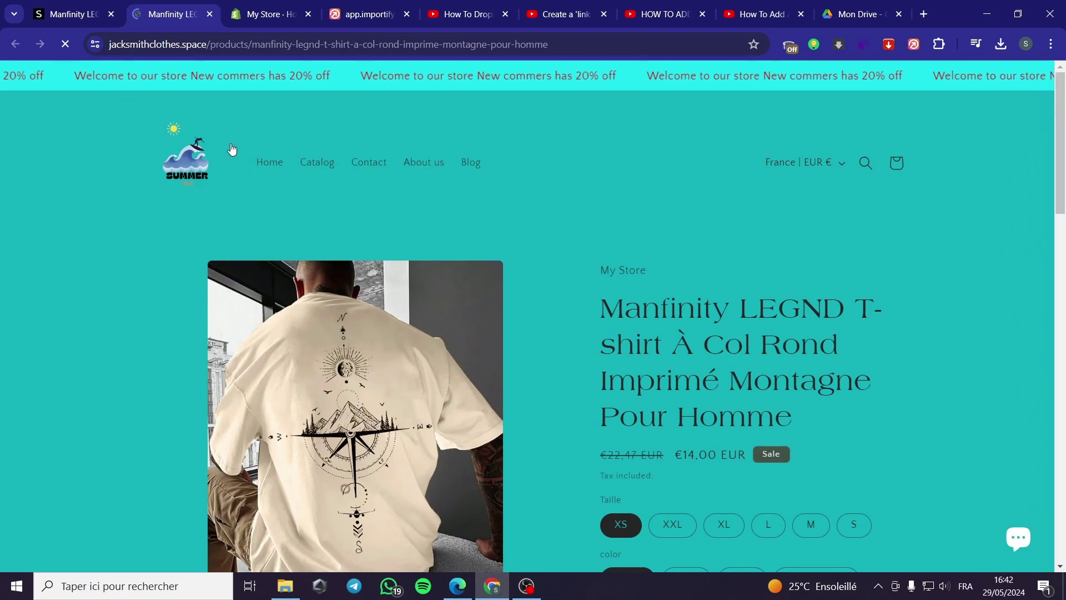
Reload the storefront product page and examine the T-shirt's price, size and color options, description and size chart
scroll(769, 329, "down", 10)
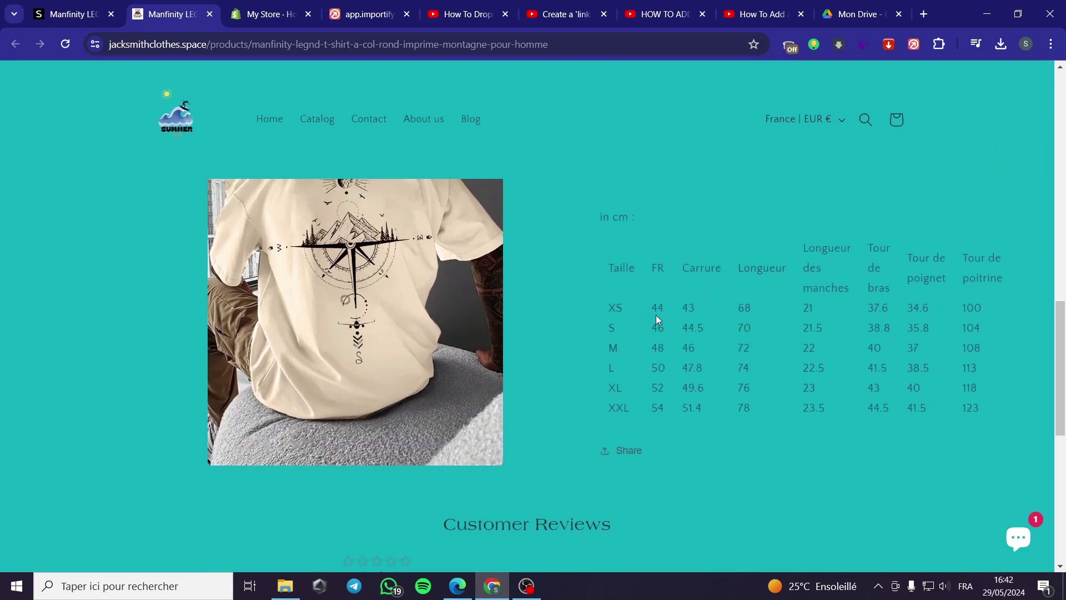
scroll(719, 360, "up", 8)
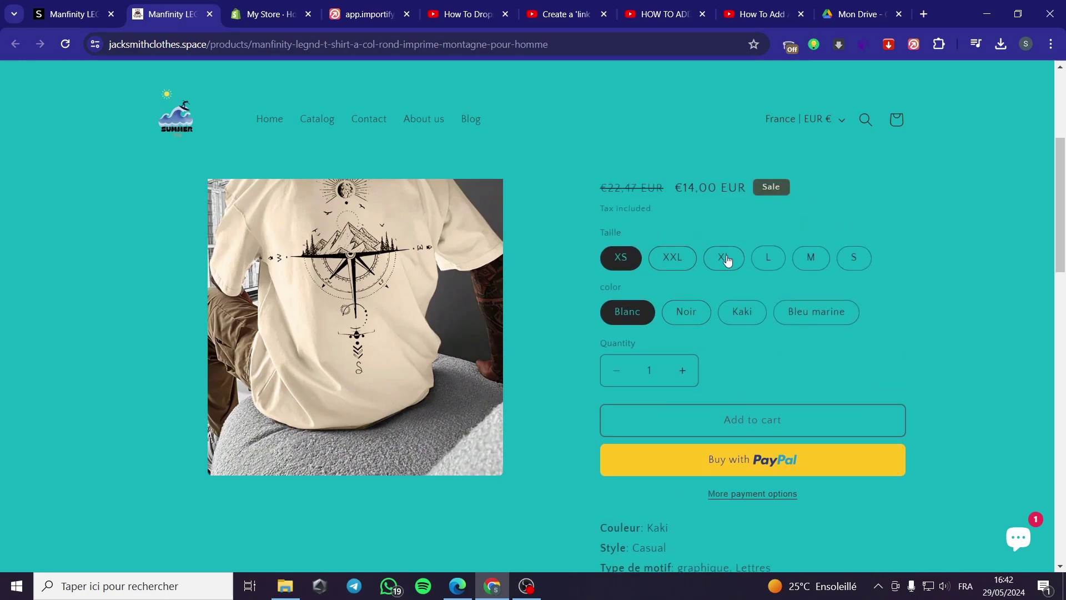
key("F5")
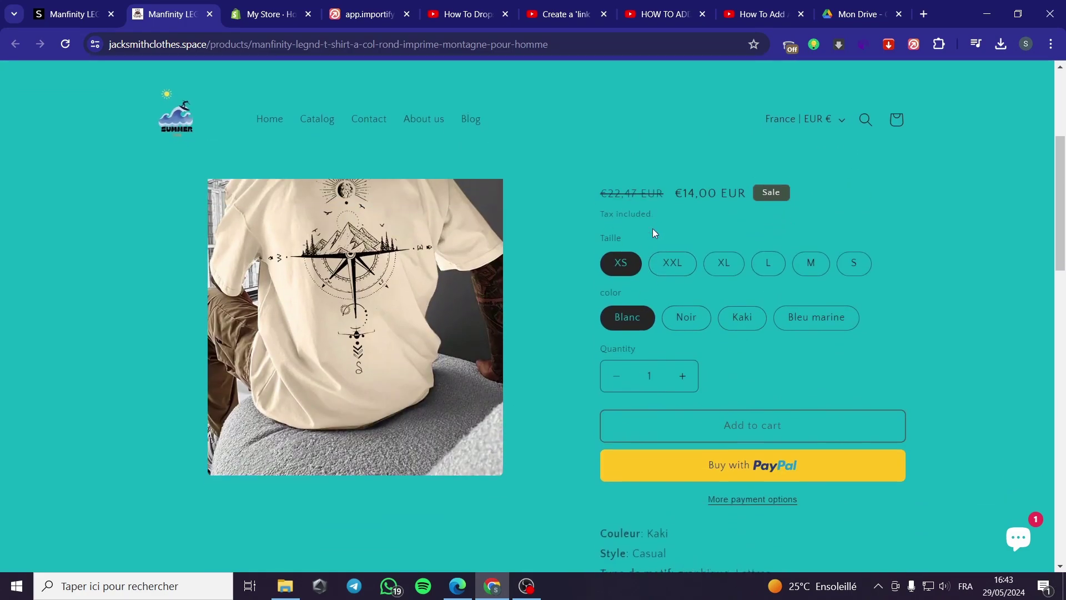
scroll(733, 413, "up", 3)
scroll(714, 385, "down", 6)
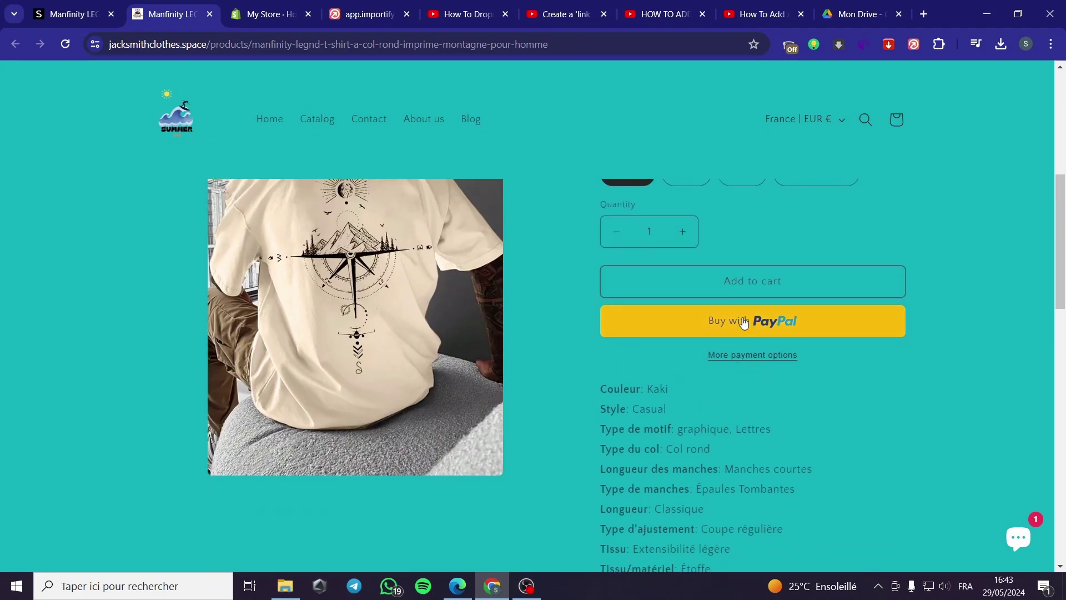
scroll(680, 349, "down", 10)
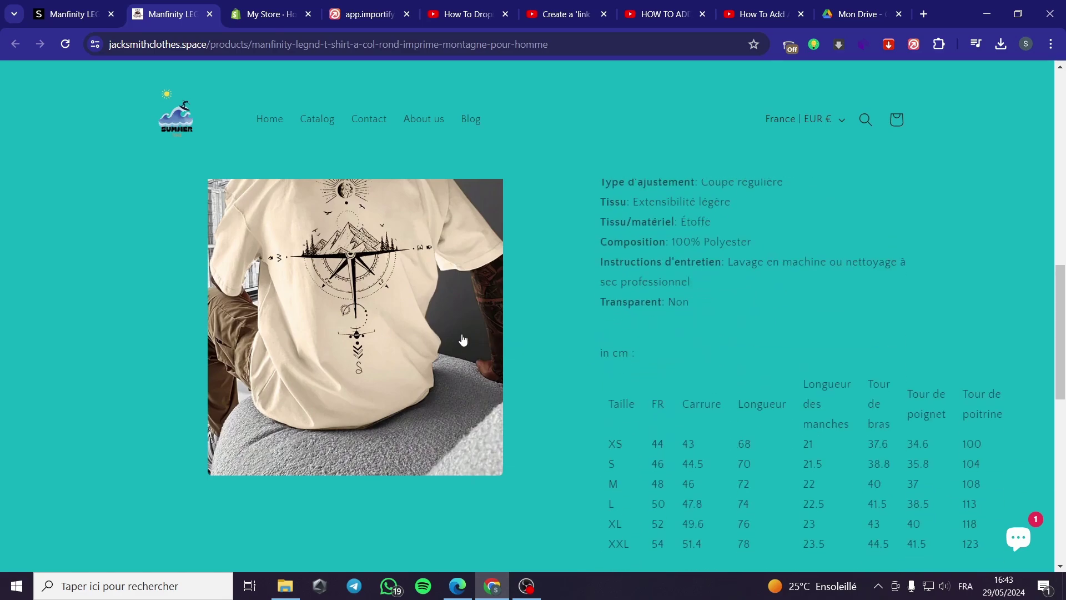
scroll(321, 337, "up", 15)
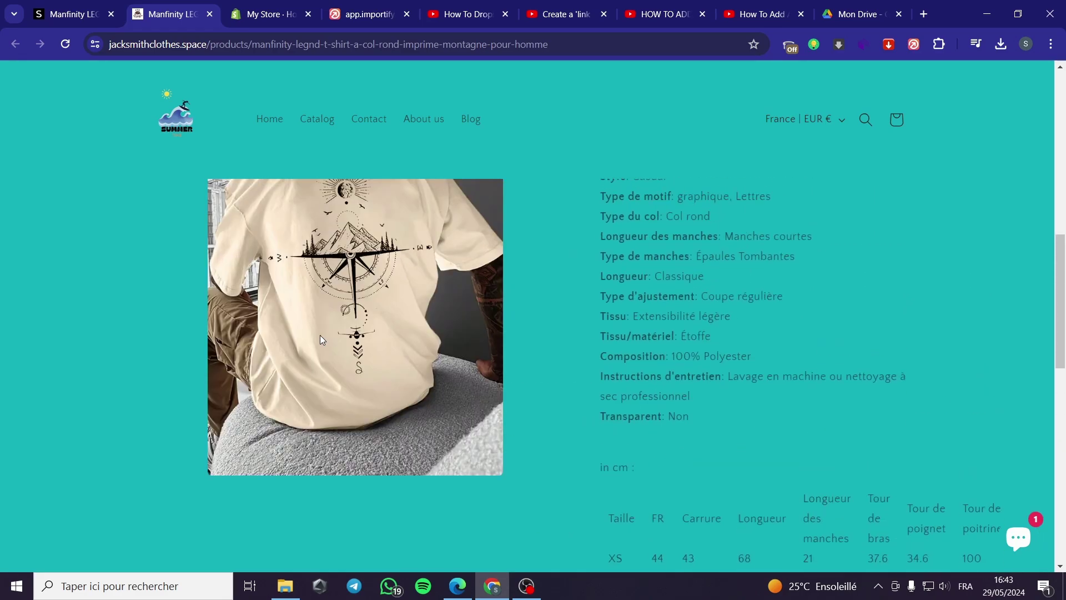
scroll(433, 294, "down", 5)
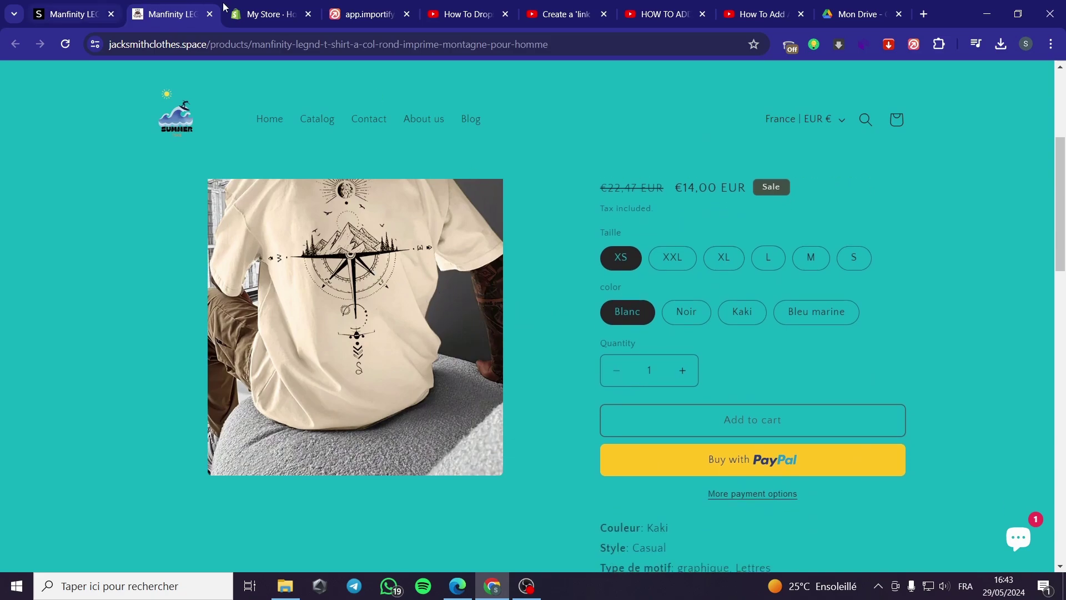
Switch to the Shopify admin and open the Manfinity LEGND T-shirt from the product list
left_click(252, 5)
scroll(147, 257, "up", 5)
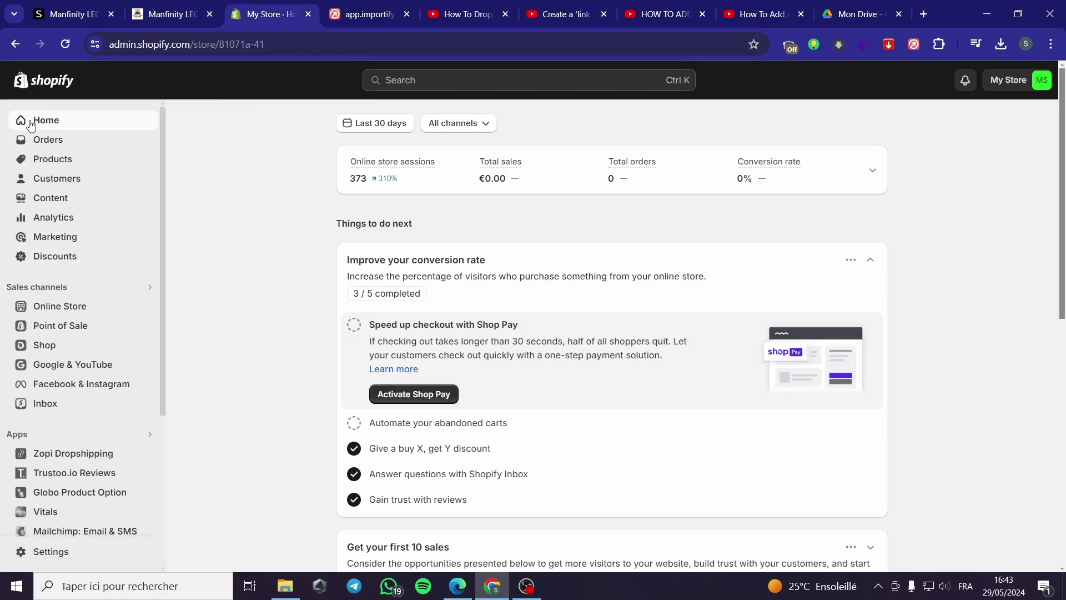
left_click(62, 160)
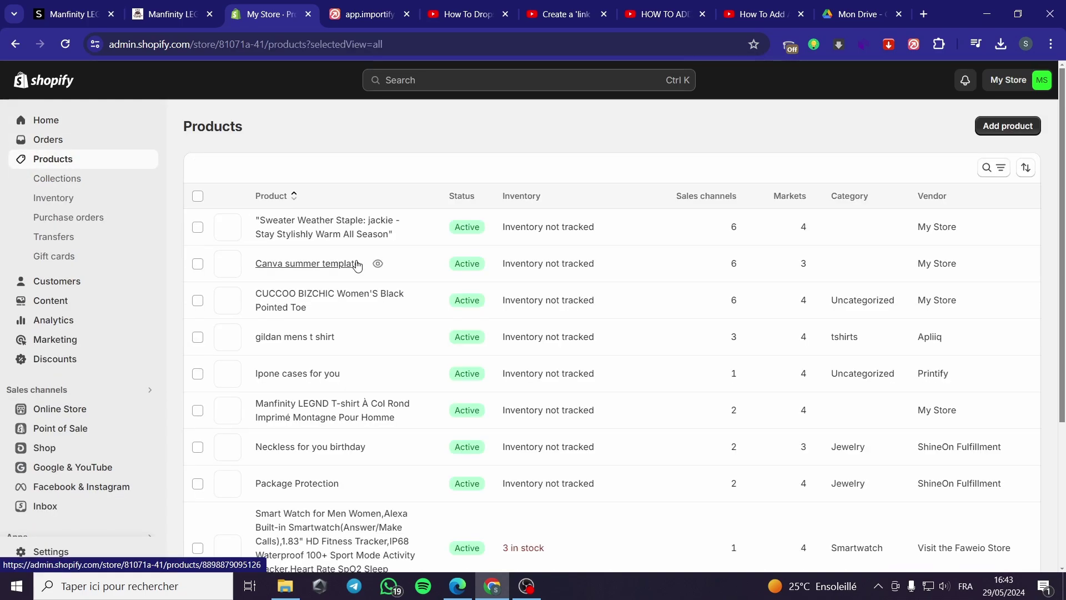
scroll(301, 244, "down", 1)
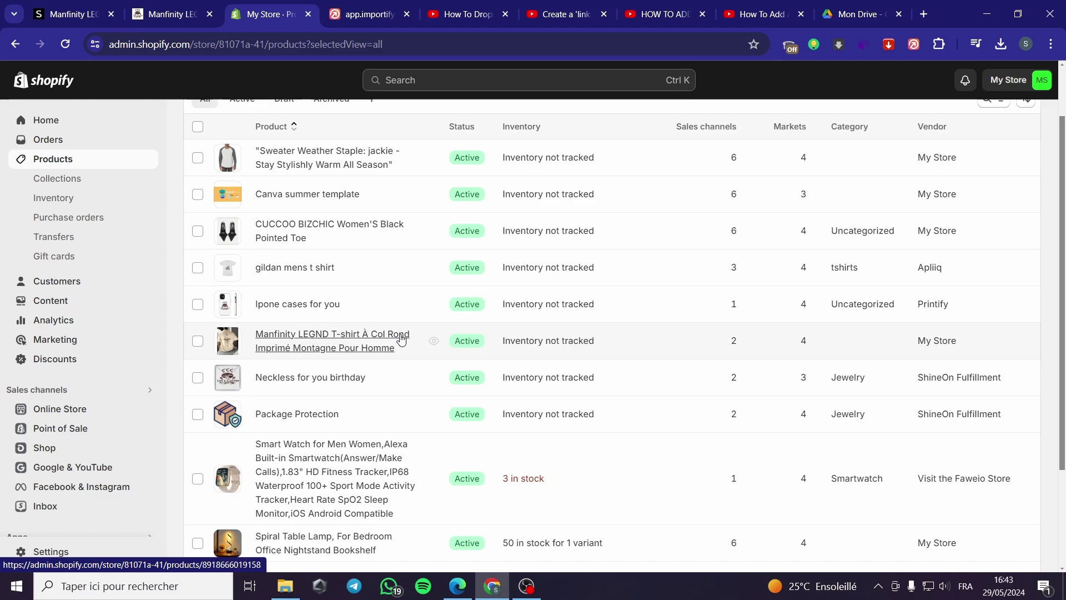
left_click(369, 341)
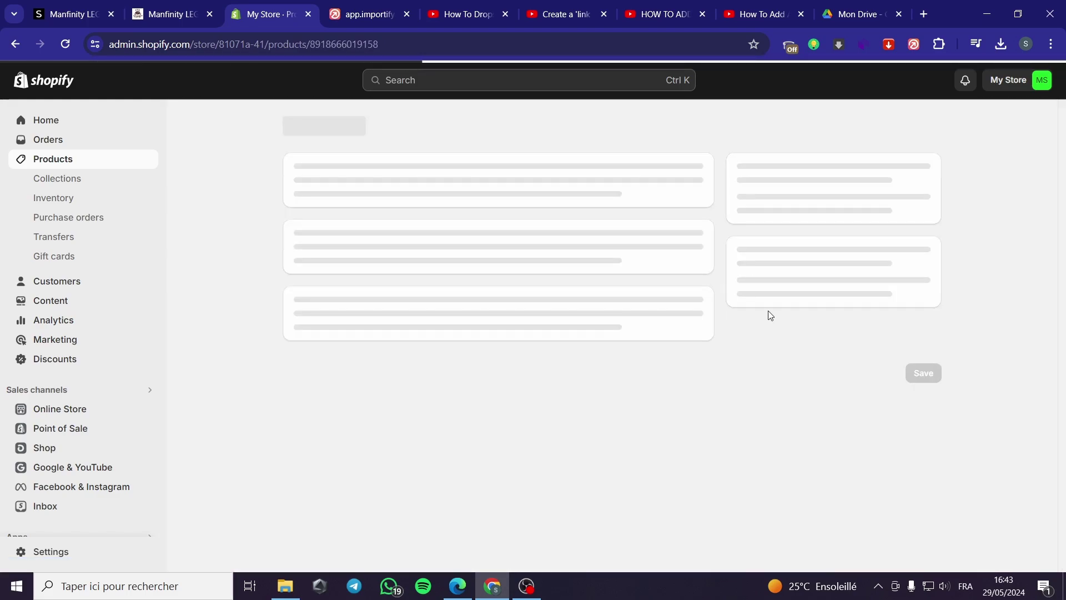
Review the imported T-shirt's description, media, size and color variants, and variant prices in the Shopify product editor
scroll(557, 313, "down", 6)
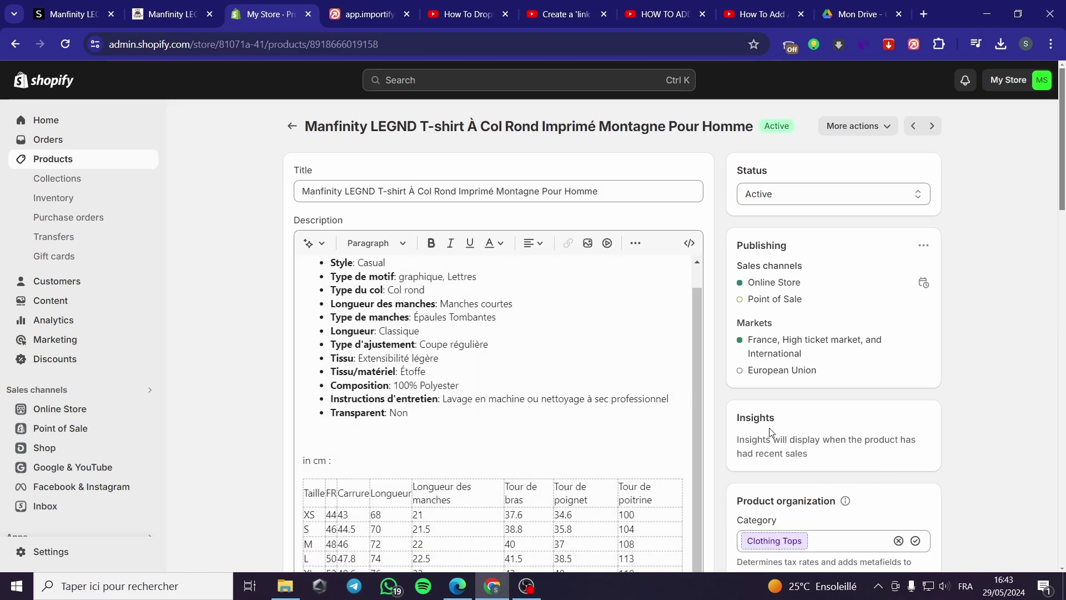
scroll(317, 433, "down", 10)
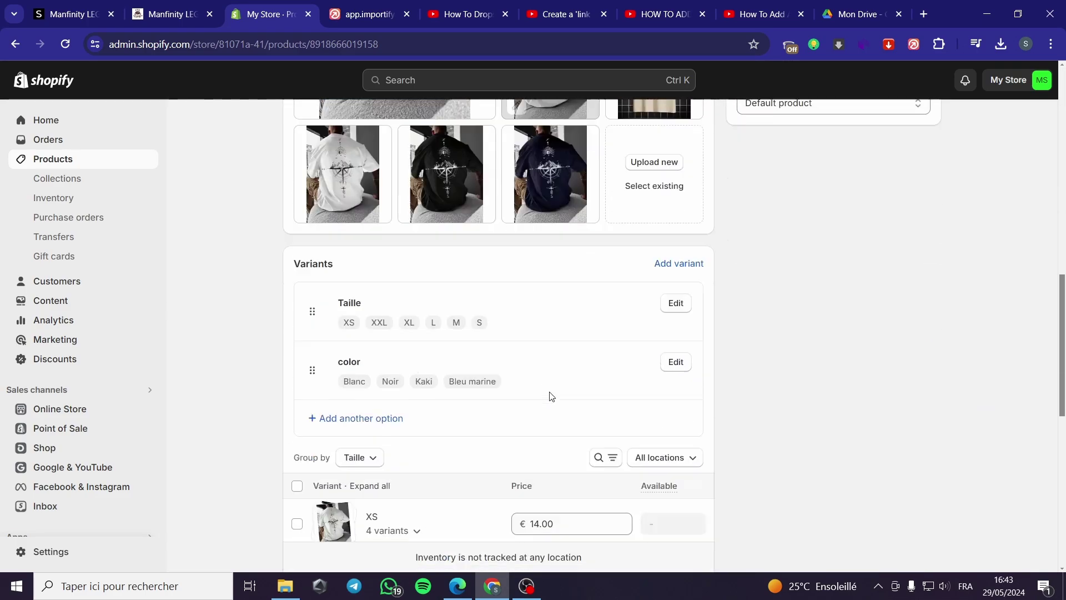
scroll(504, 252, "down", 4)
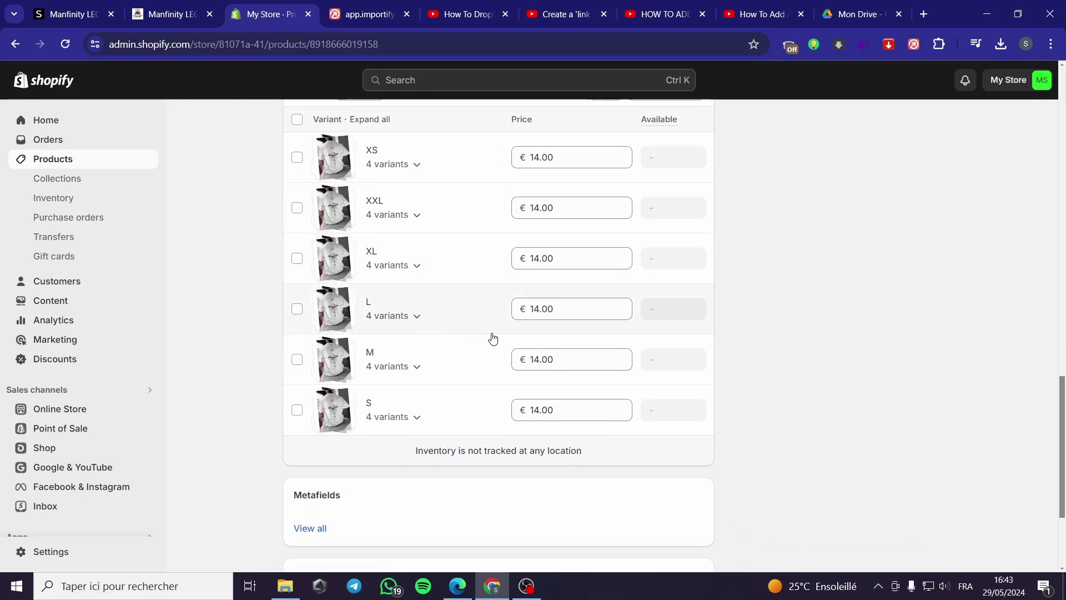
scroll(607, 286, "down", 3)
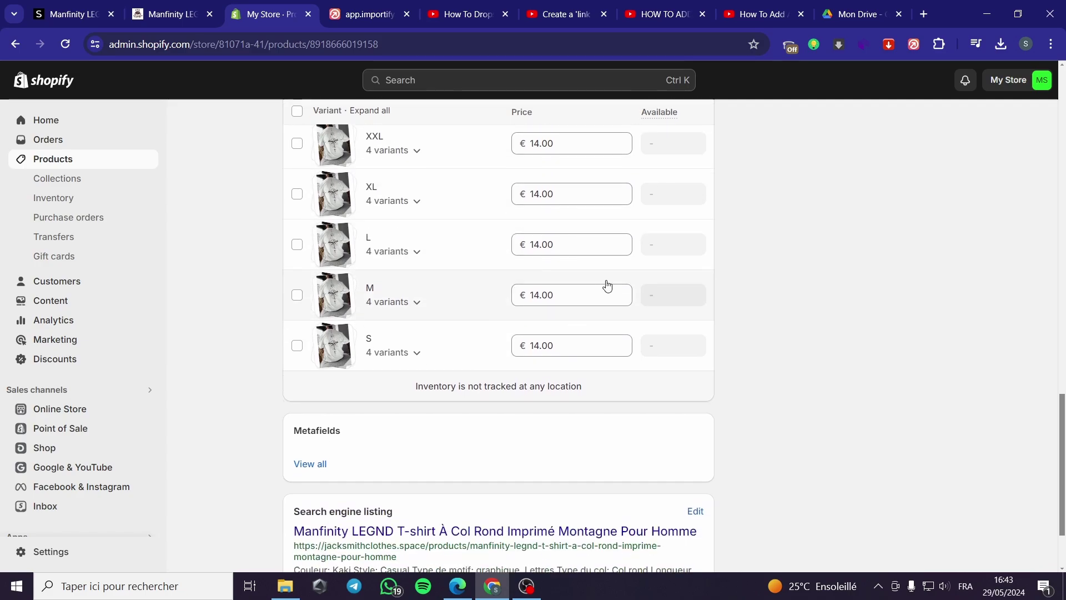
scroll(361, 389, "up", 15)
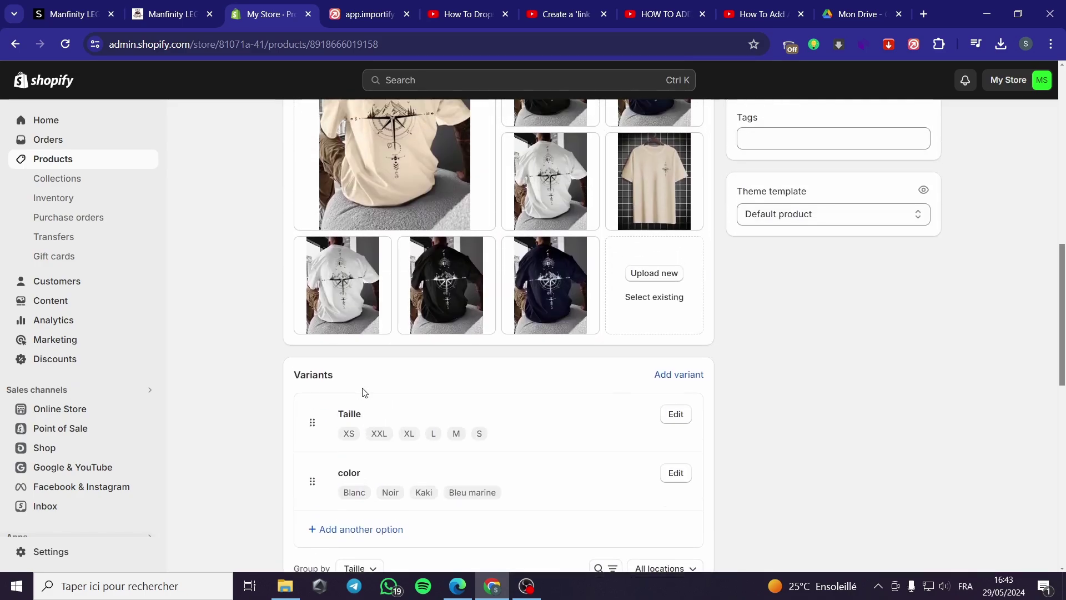